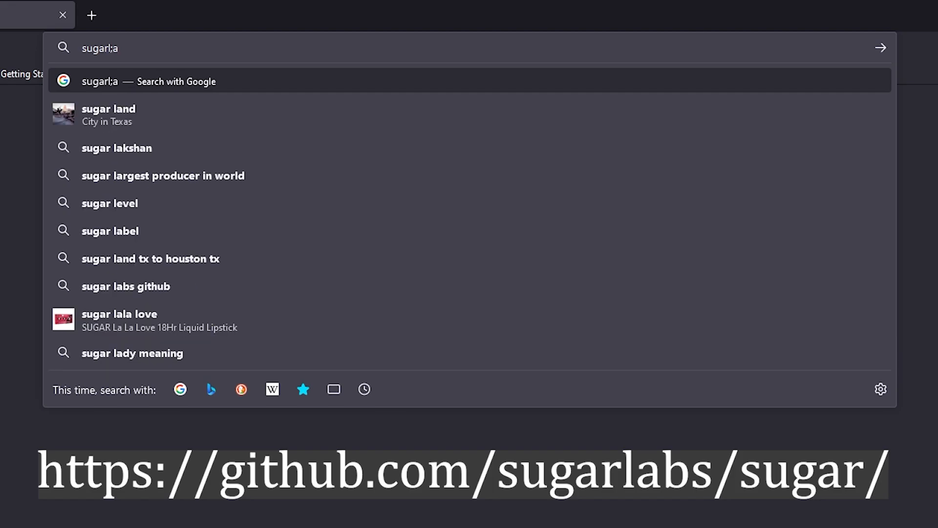
Search the web for "sugarlabs guithub" and open the sugar repository from the Sugar Labs GitHub page.
key("BackSpace")
key("BackSpace")
type("abs guithub")
key("Return")
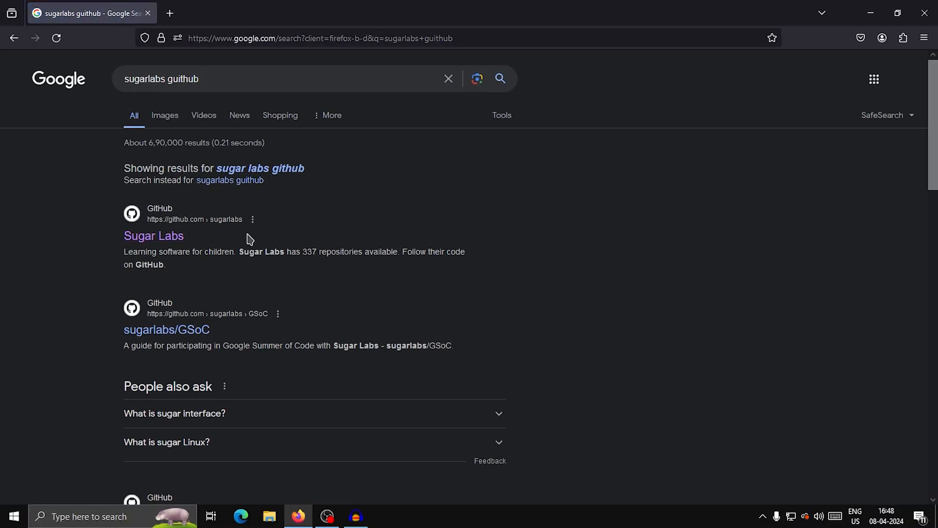
left_click(184, 237)
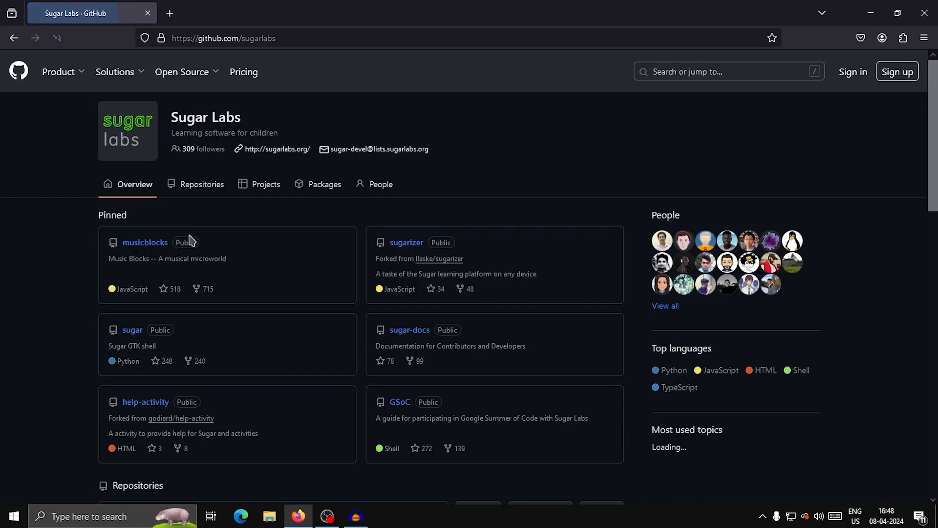
left_click(131, 333)
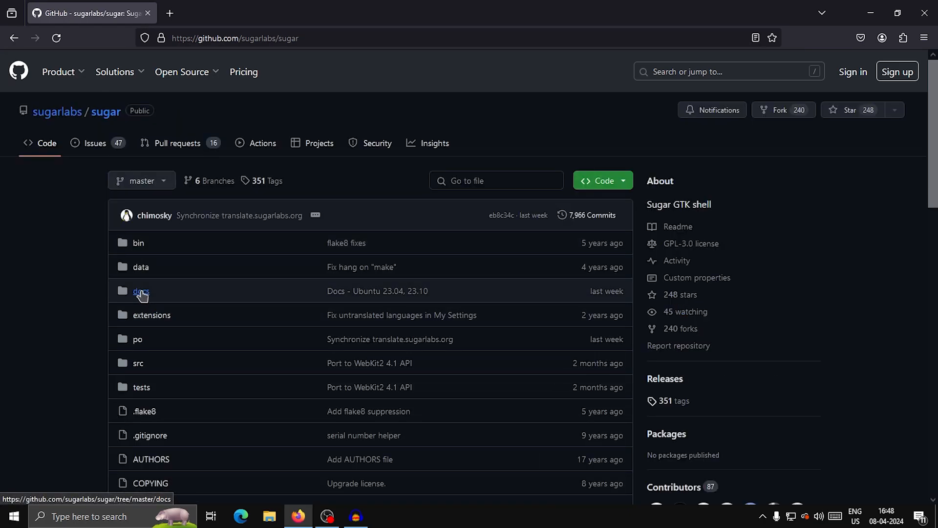
Open development-environment.md in the repository's docs folder.
left_click(141, 292)
scroll(98, 332, "down", 3)
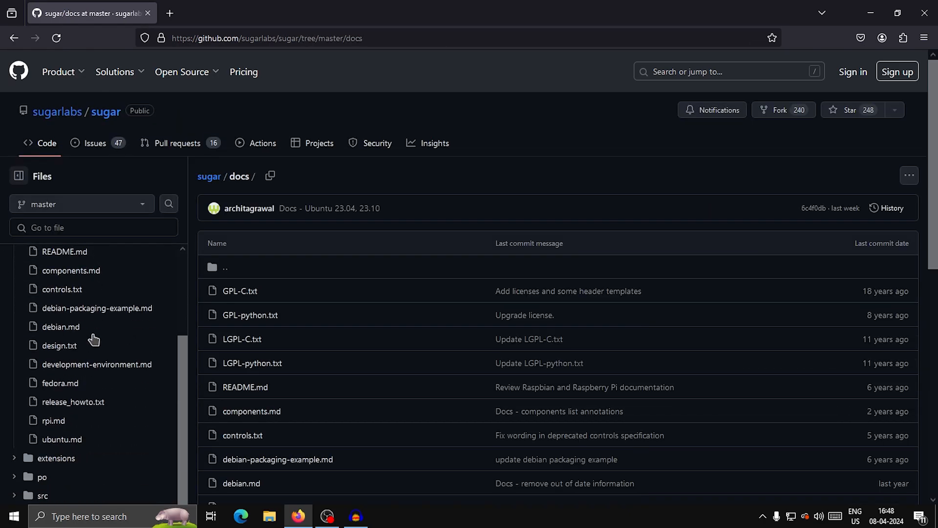
left_click(122, 366)
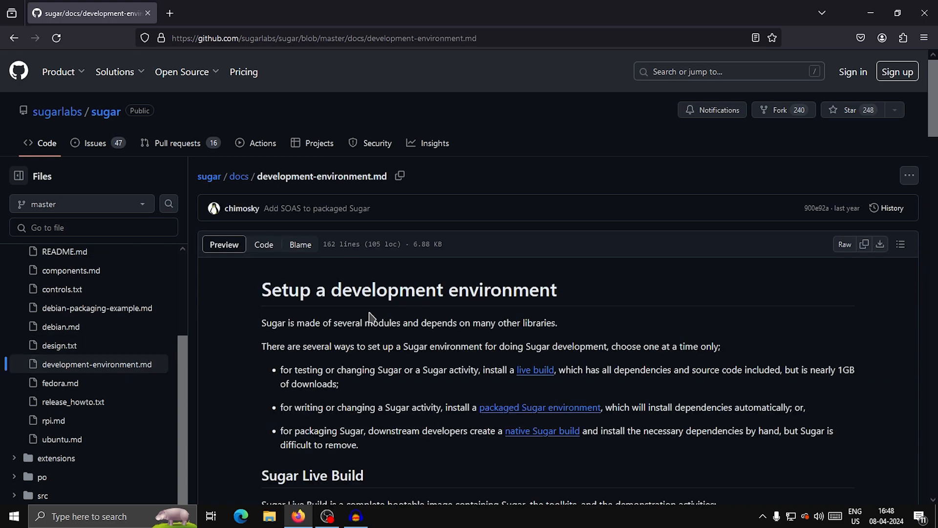
Follow the downloads link under Sugar Live Build and save sugar-live-build-20201217.hybrid.iso to the Operating system folder.
scroll(326, 280, "down", 1)
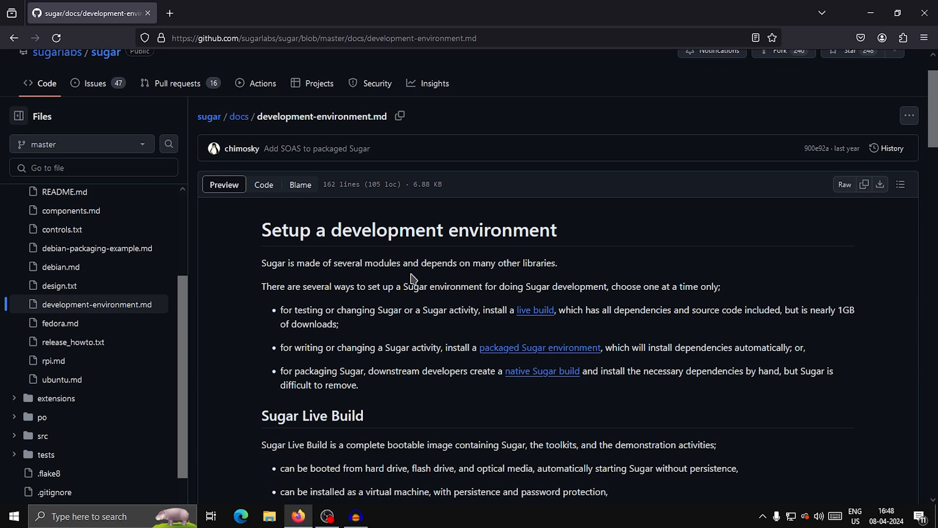
scroll(409, 279, "down", 3)
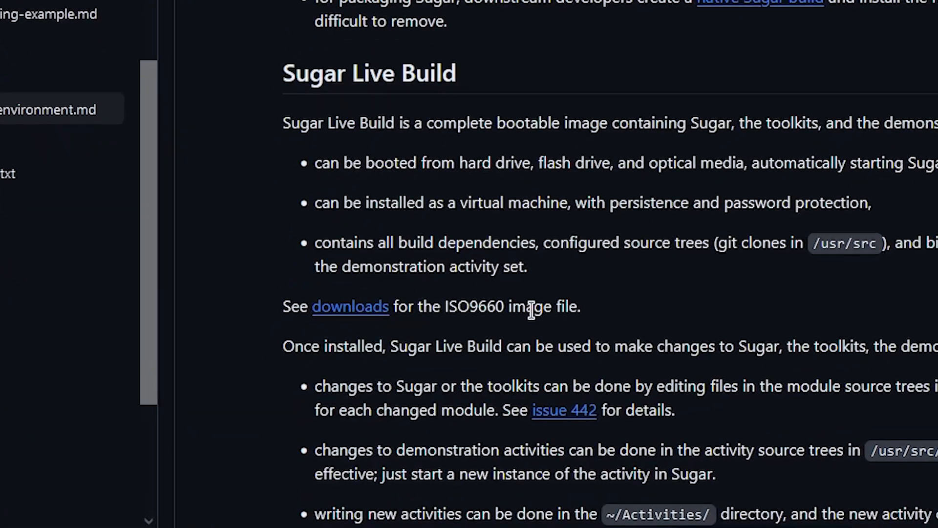
left_click_drag(611, 313, 227, 329)
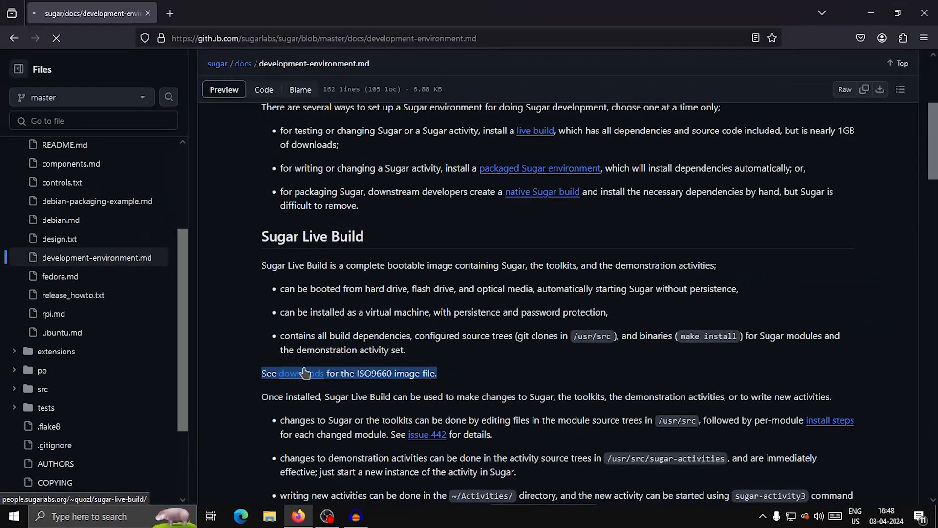
left_click(350, 313)
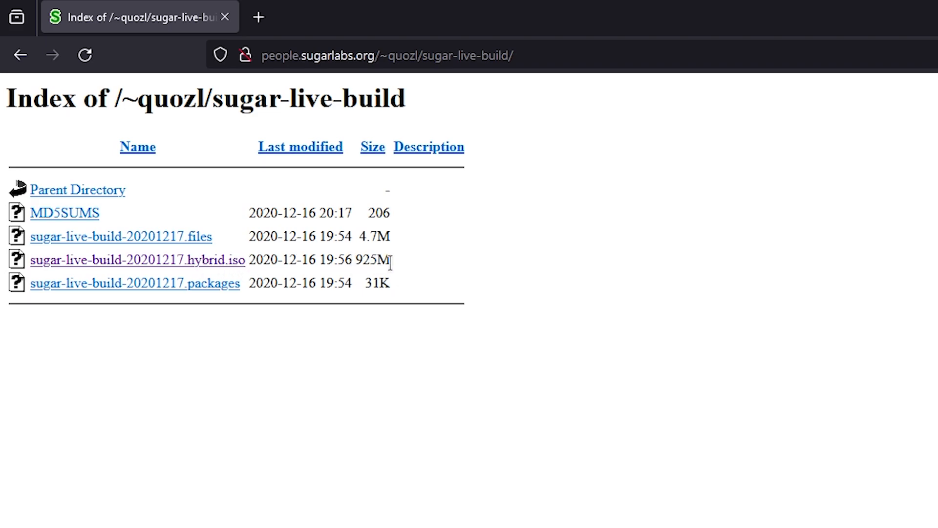
left_click(198, 259)
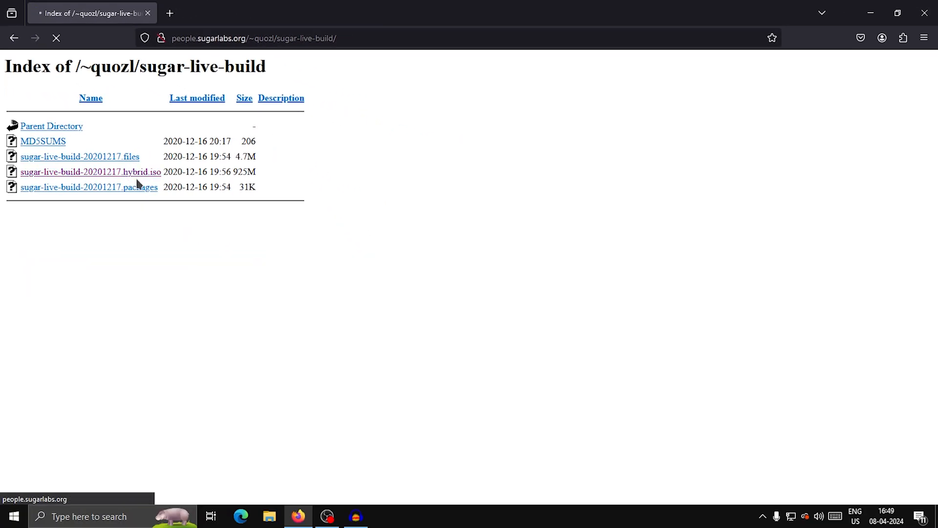
left_click(363, 267)
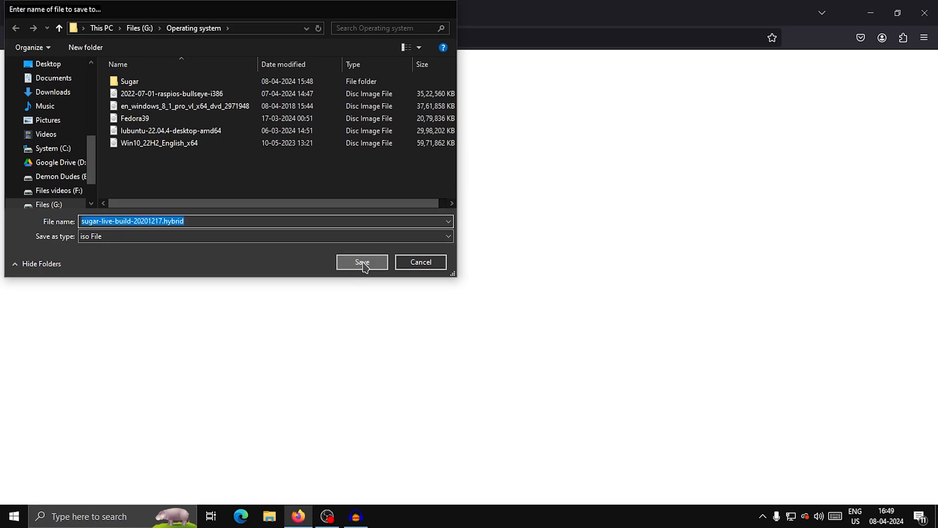
Search for "virtualbox" in a new browser tab and open the Oracle VM VirtualBox website.
left_click(170, 14)
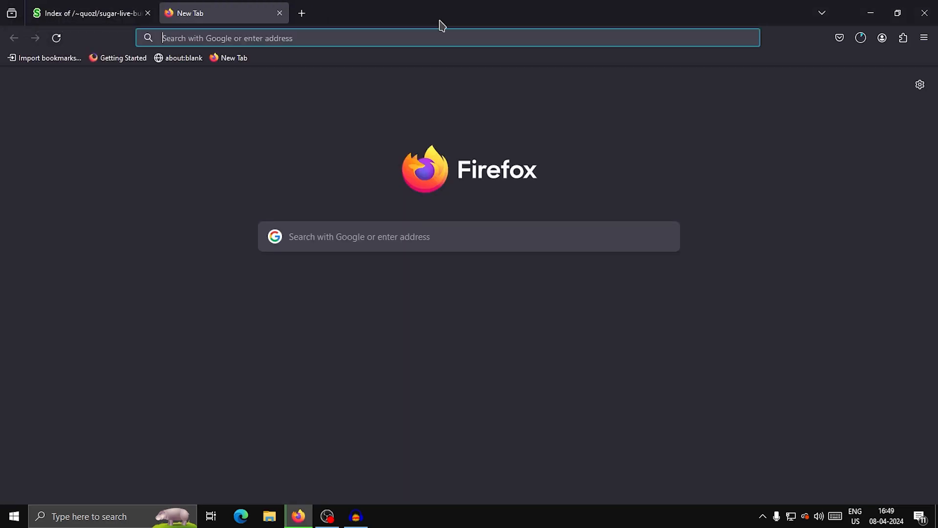
type("virtu")
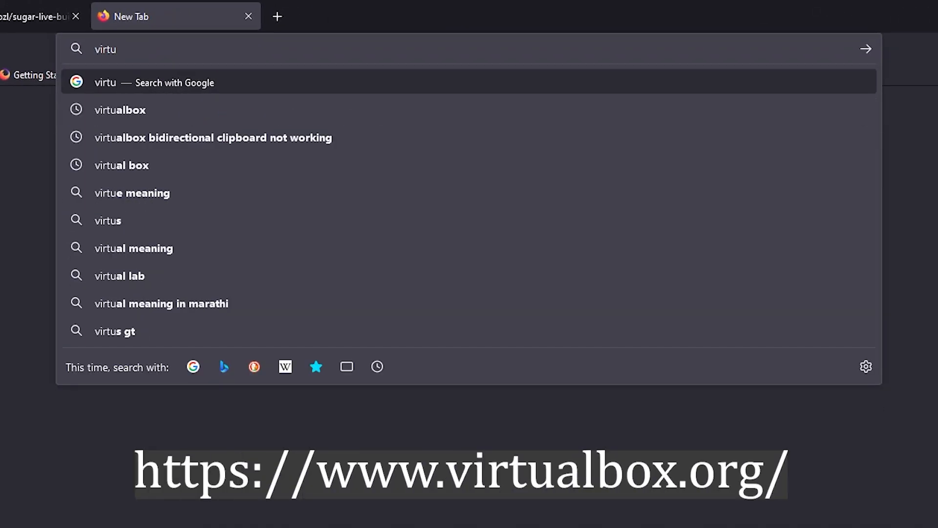
type("box")
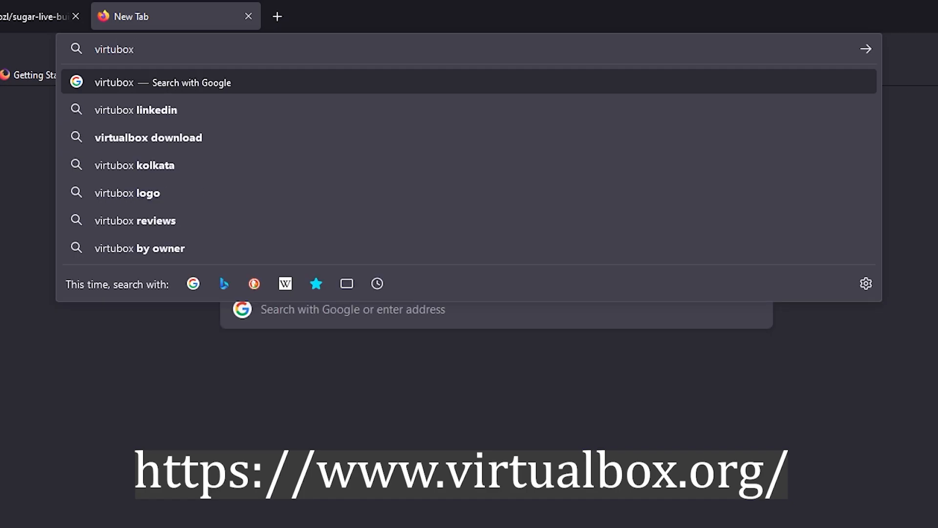
key("Return")
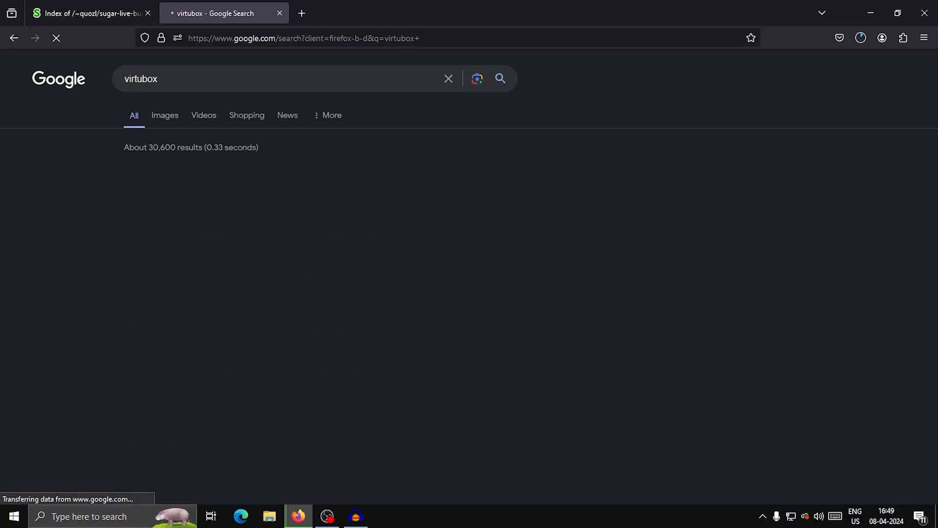
left_click(190, 75)
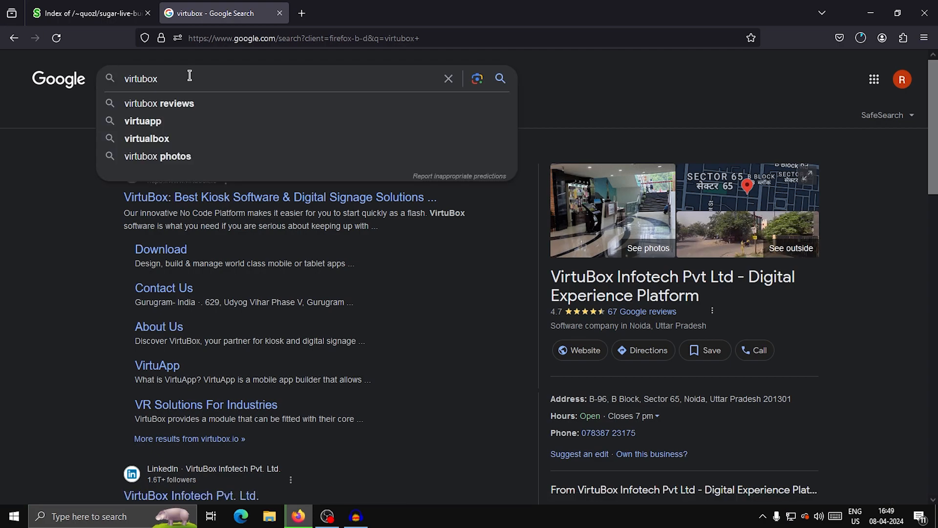
key("BackSpace")
key("BackSpace")
type("albox")
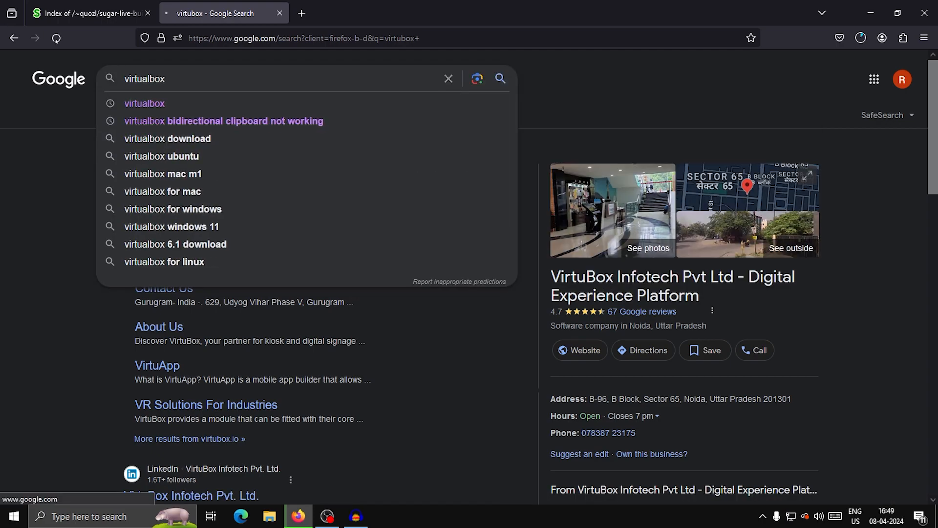
key("Return")
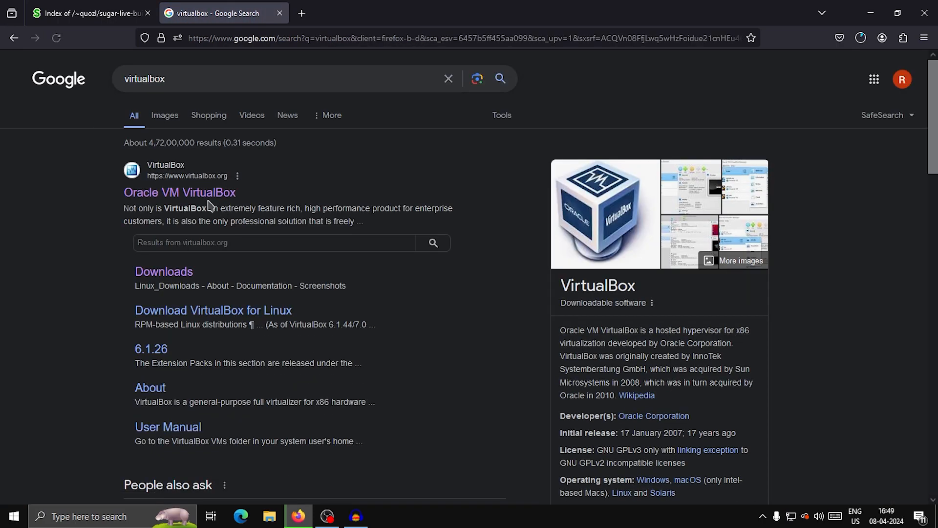
left_click(179, 194)
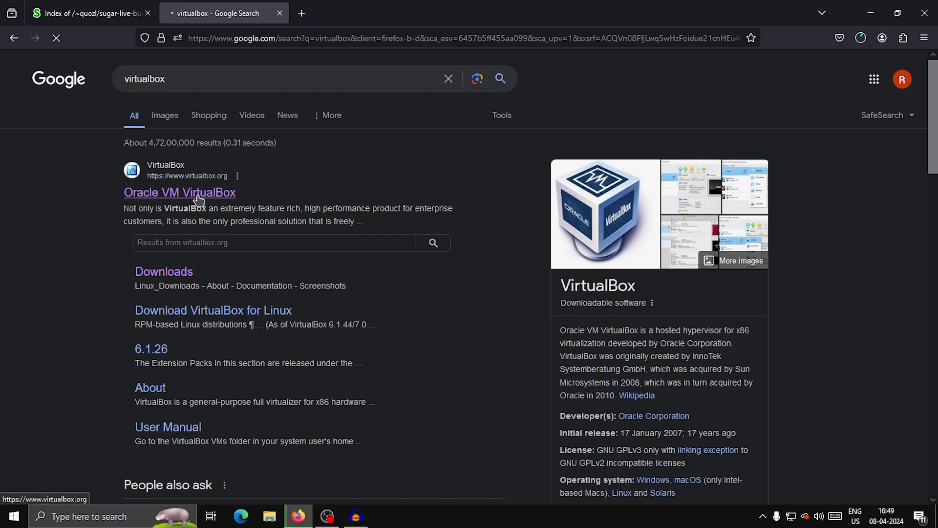
Download the VirtualBox 7.0.14 installer for Windows hosts, saving it to the Operating system folder.
left_click(37, 209)
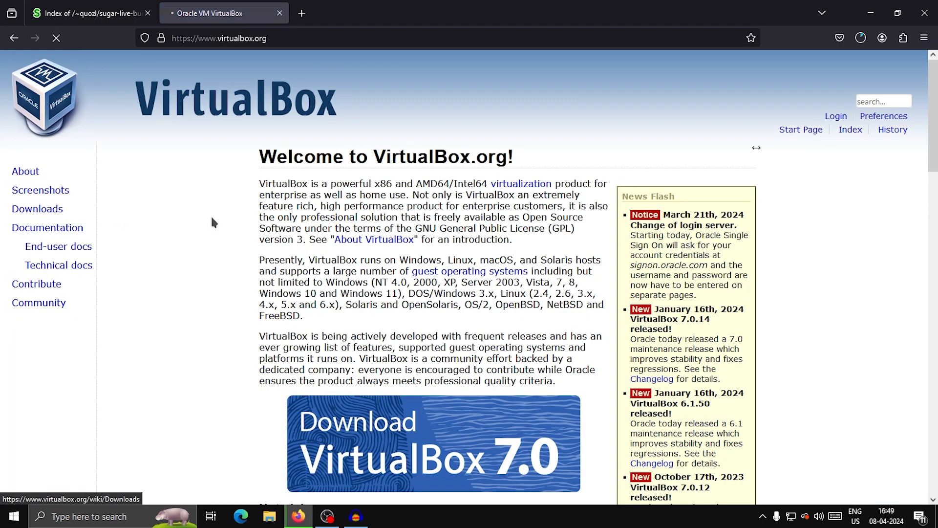
left_click(332, 262)
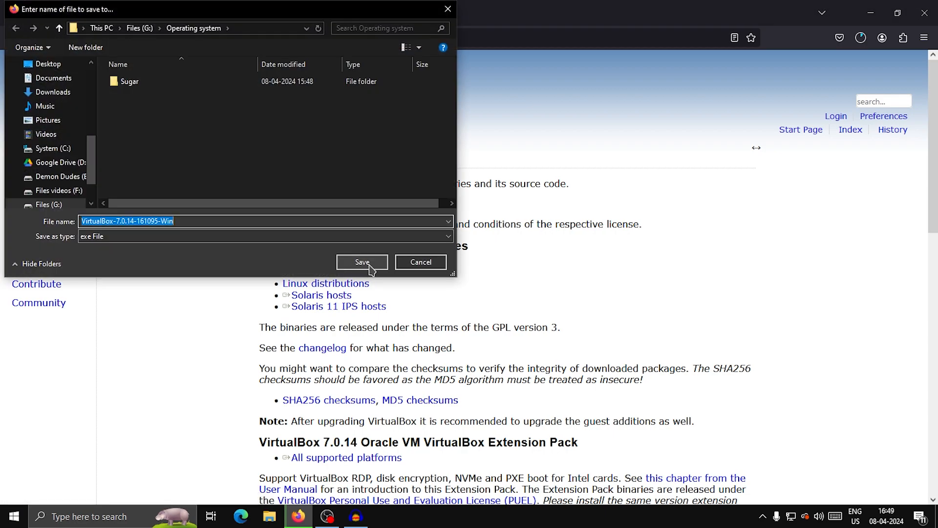
left_click(371, 265)
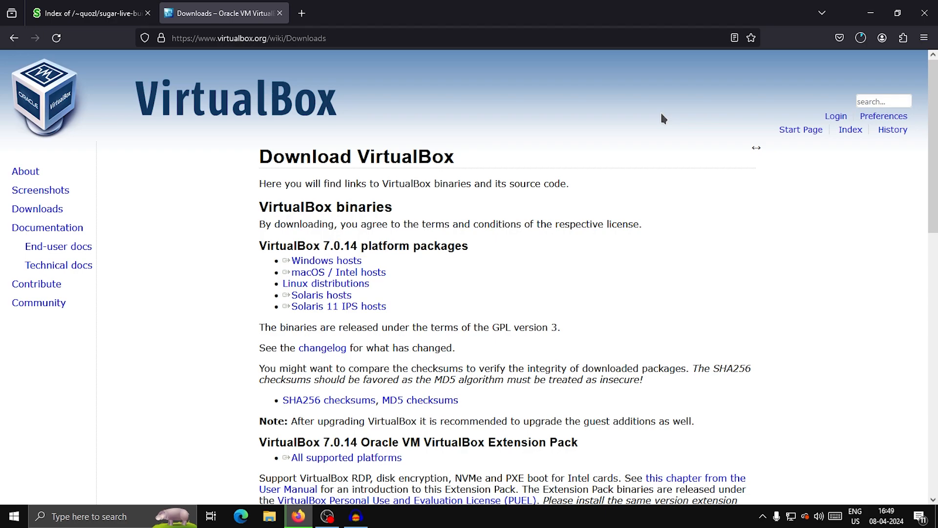
Run the downloaded VirtualBox-7.0.14-161095-Win.exe and allow it to make changes to the device.
left_click(860, 40)
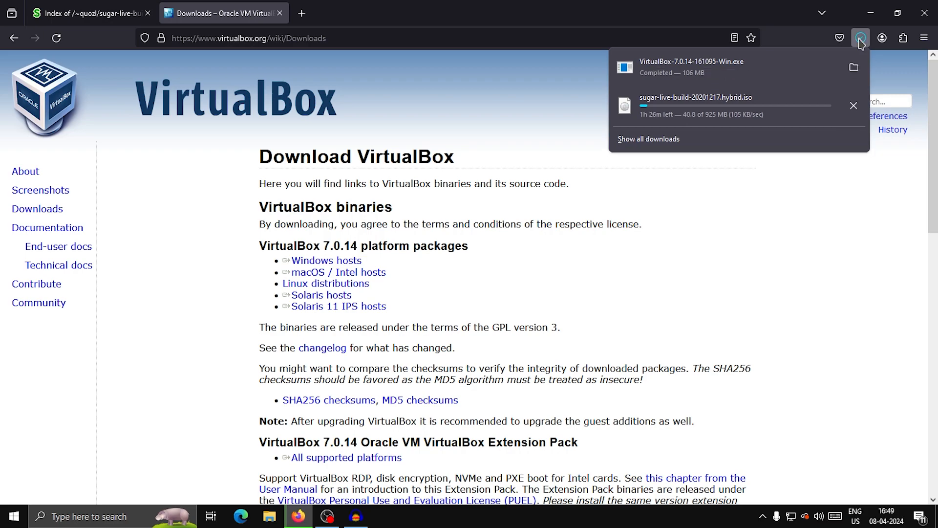
left_click(758, 72)
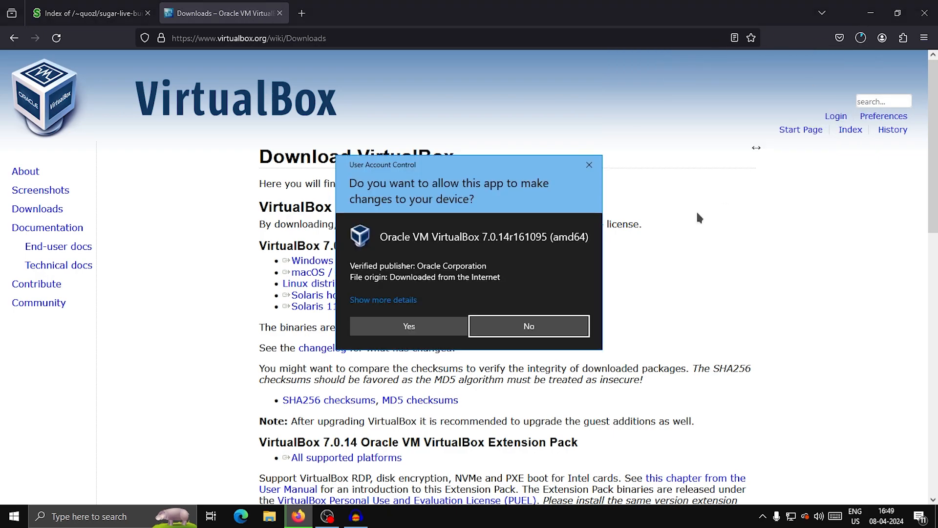
left_click(424, 322)
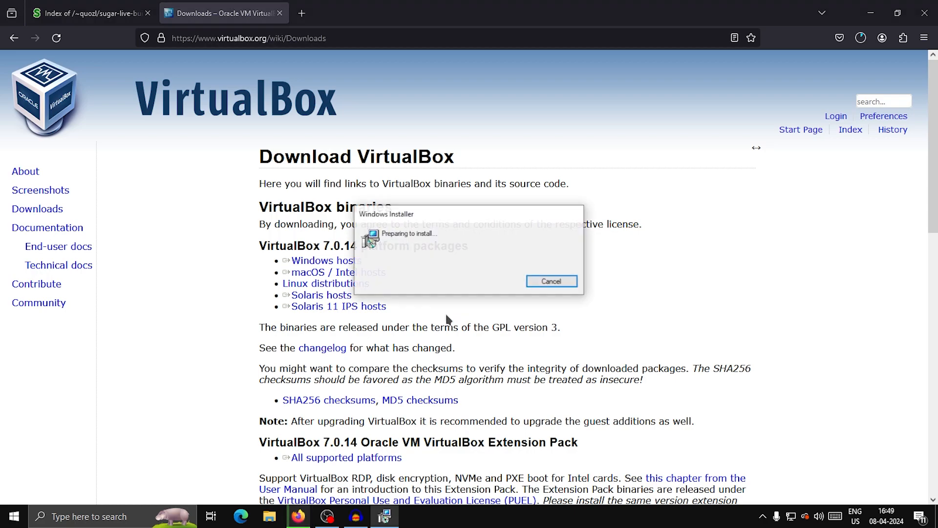
Install VirtualBox 7.0.14 with the default features and location, proceeding despite the missing Python dependencies, and finish the setup.
left_click(537, 349)
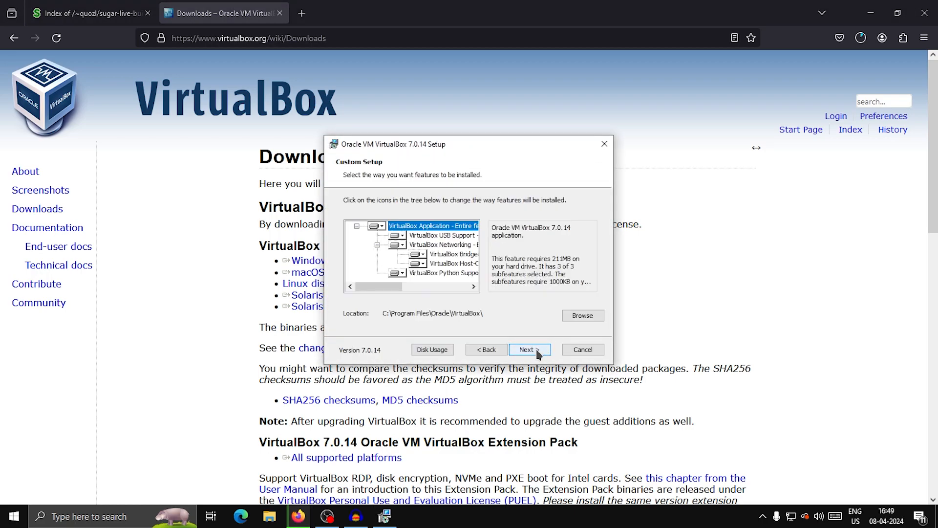
left_click(537, 350)
left_click(519, 350)
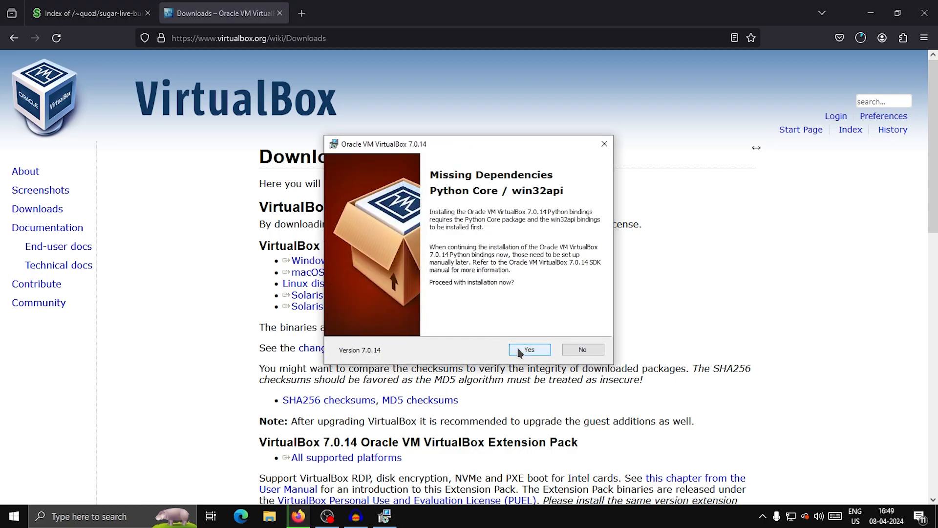
left_click(529, 350)
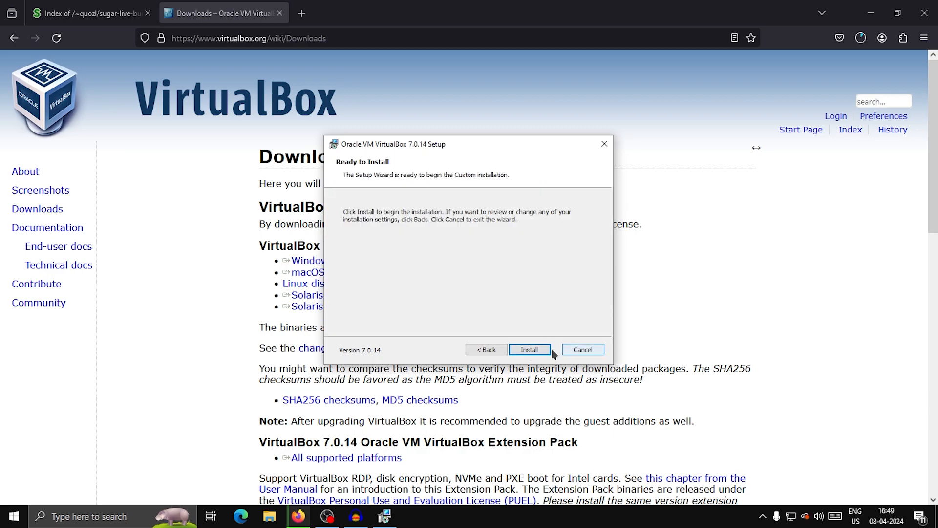
left_click(539, 355)
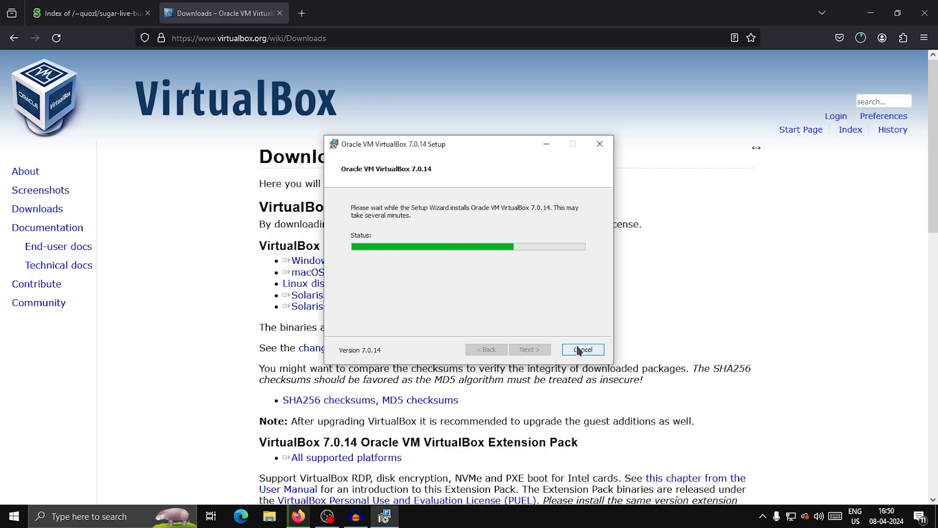
left_click(529, 349)
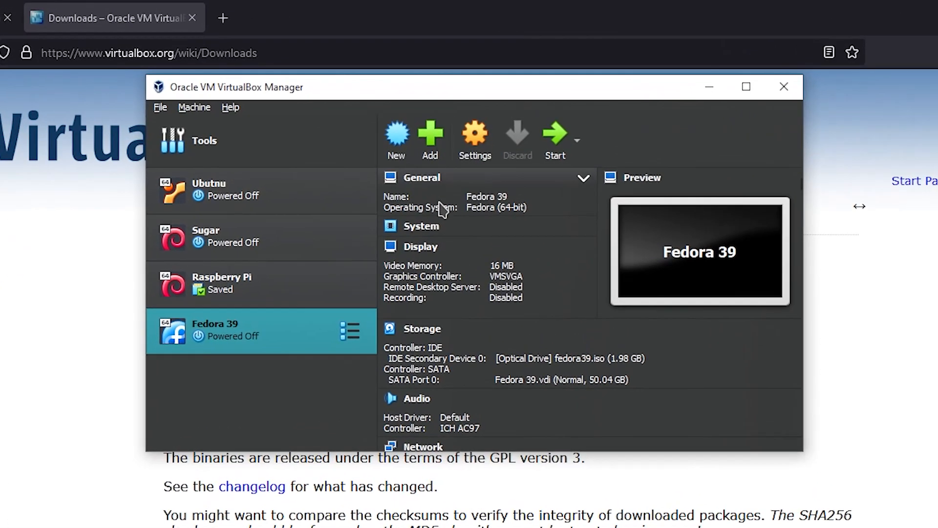
Start creating a new virtual machine in VirtualBox Manager and name it "Sugar live".
left_click(397, 146)
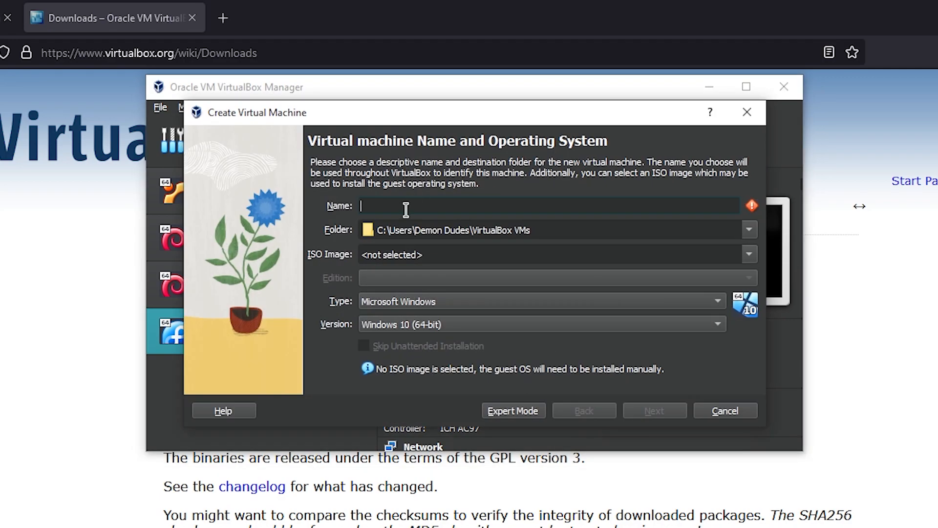
type("Sugar live")
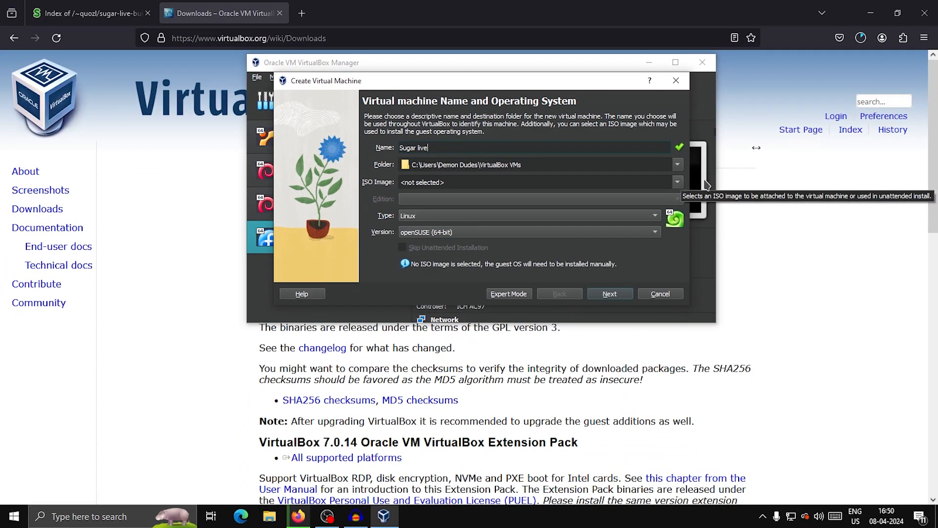
Switch to Firefox to cancel the sugar-live-build-20201217.hybrid.iso download, and return to the virtual machine setup in VirtualBox.
left_click(802, 215)
left_click(861, 38)
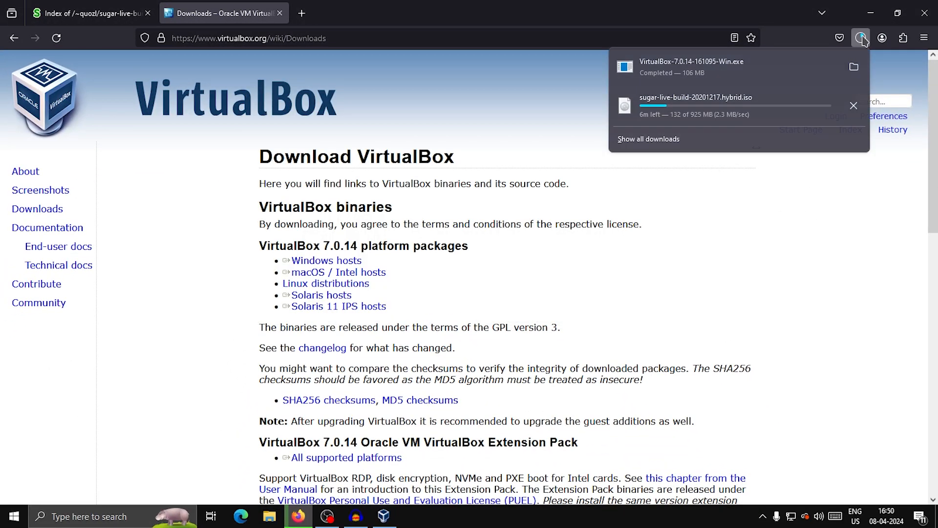
left_click(854, 106)
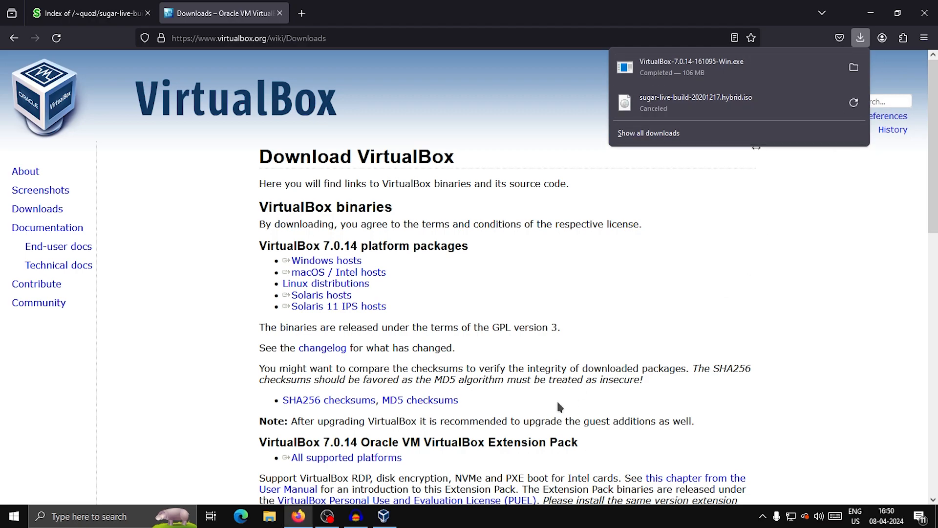
left_click(384, 517)
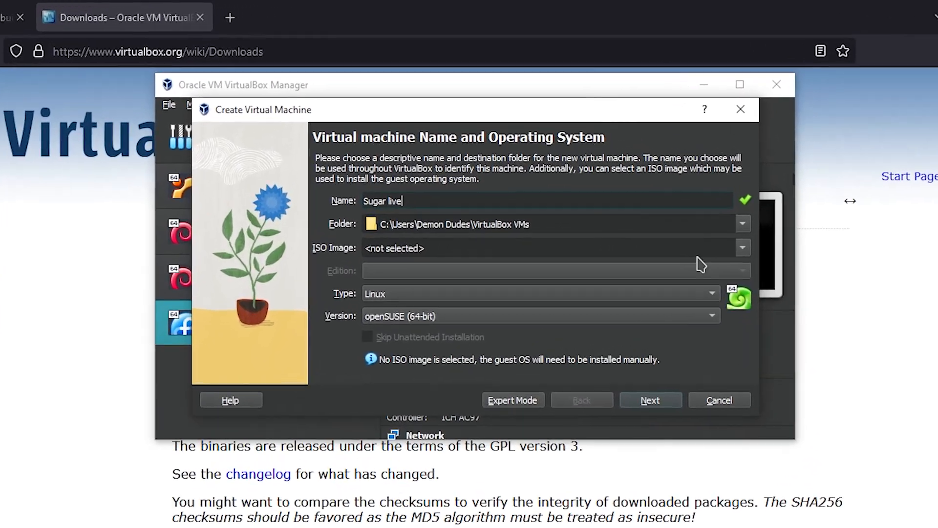
Use sugar-live-build-20201217.hybrid.iso from G:\Operating system\Sugar as the ISO image and skip the unattended installation.
left_click(742, 246)
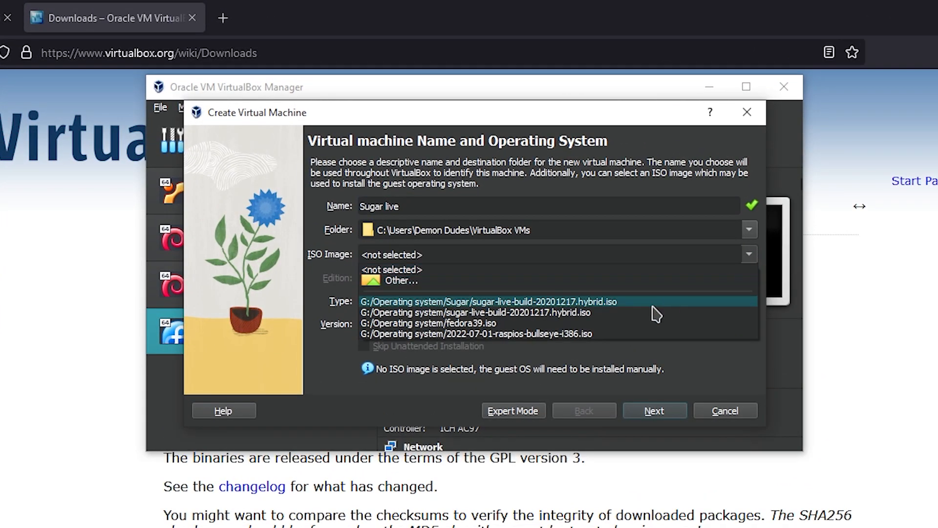
left_click(439, 280)
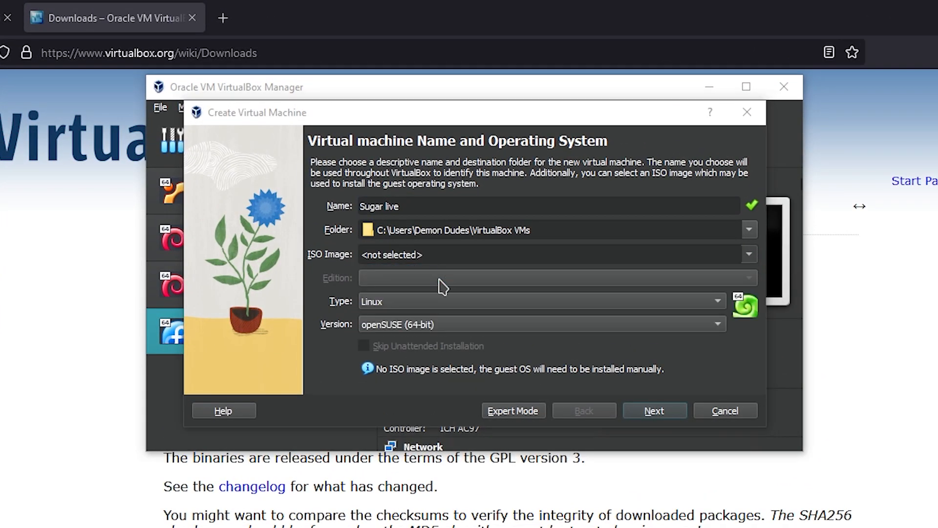
left_click(442, 239)
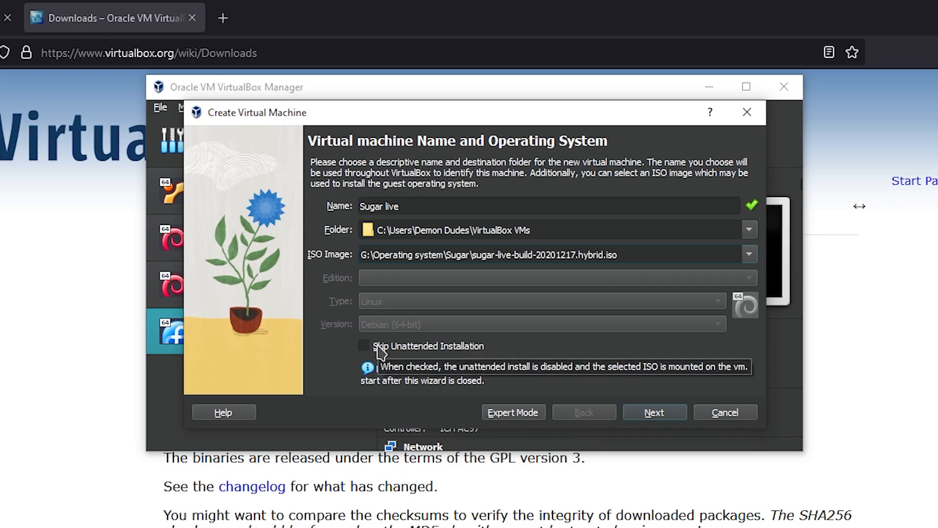
left_click(433, 348)
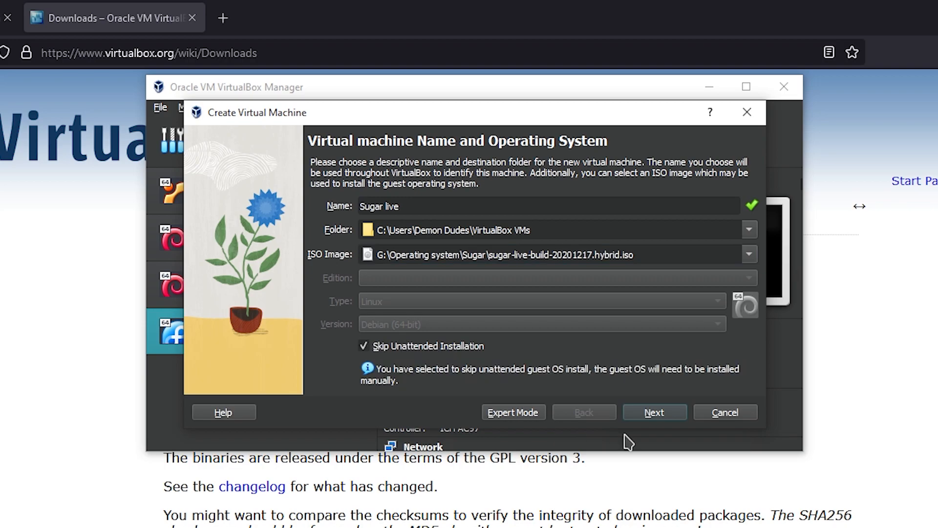
left_click(653, 415)
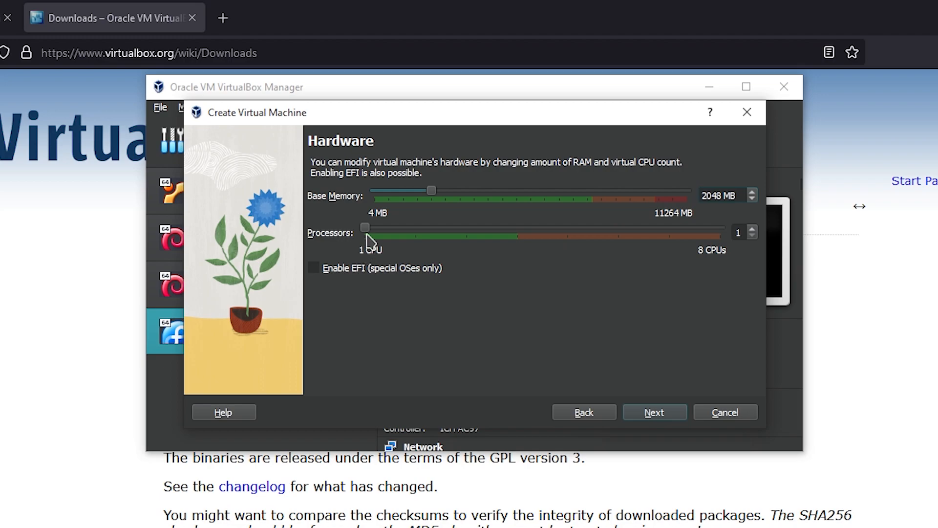
Assign 4 processors to the virtual machine, keep the 2048 MB memory and 20 GB virtual disk, and finish creating it.
left_click_drag(367, 228, 517, 229)
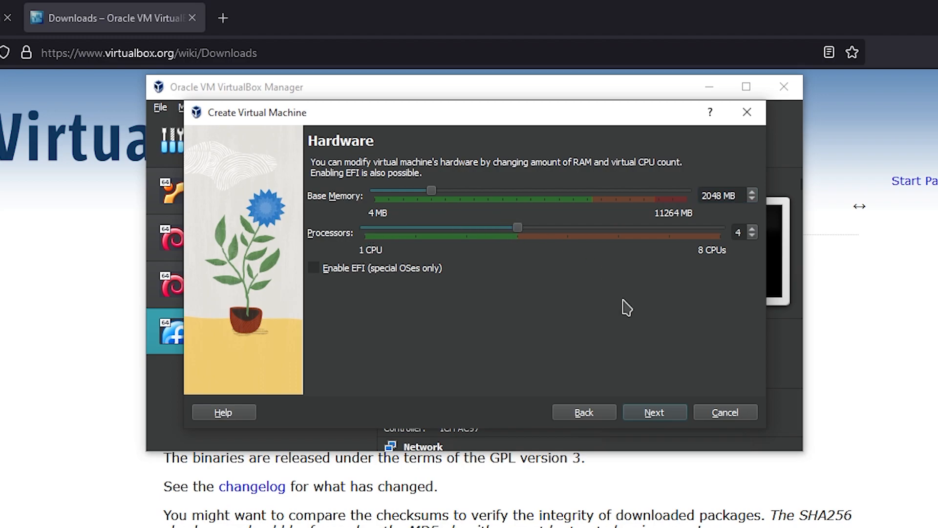
left_click(655, 413)
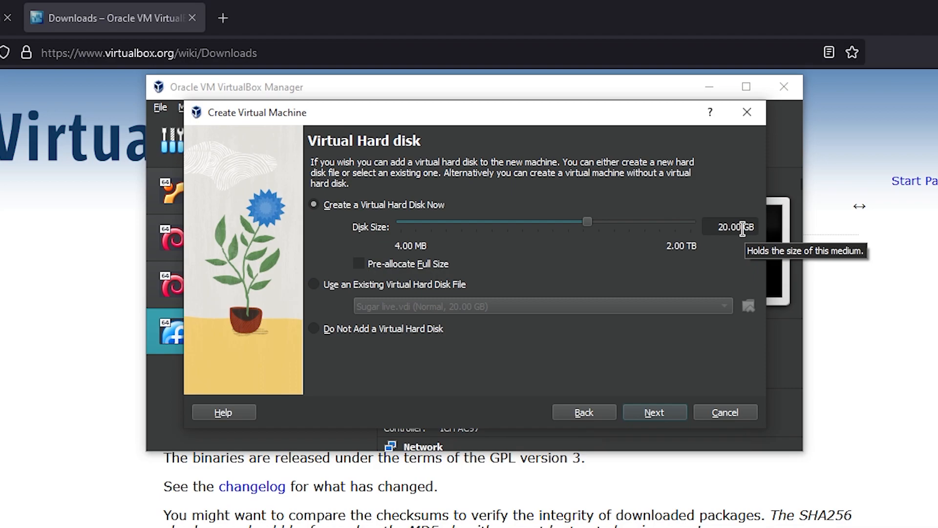
left_click(655, 413)
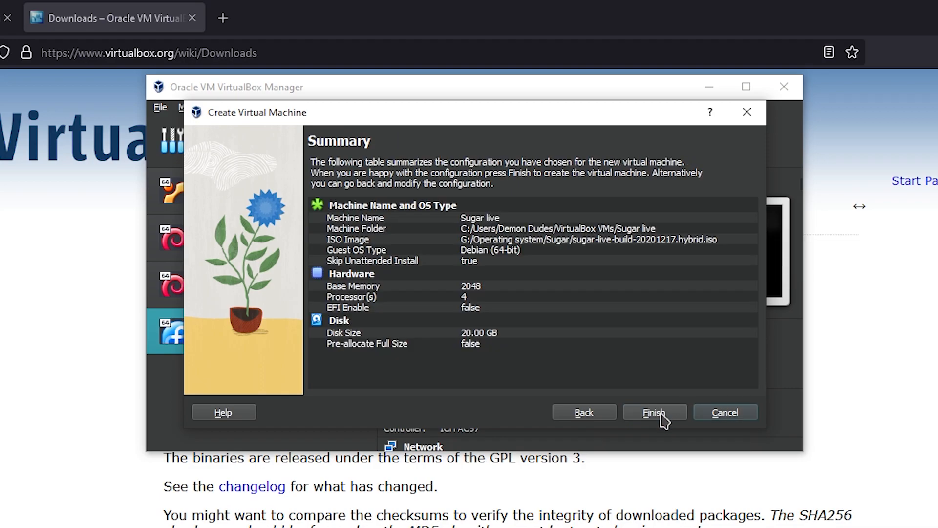
left_click(655, 413)
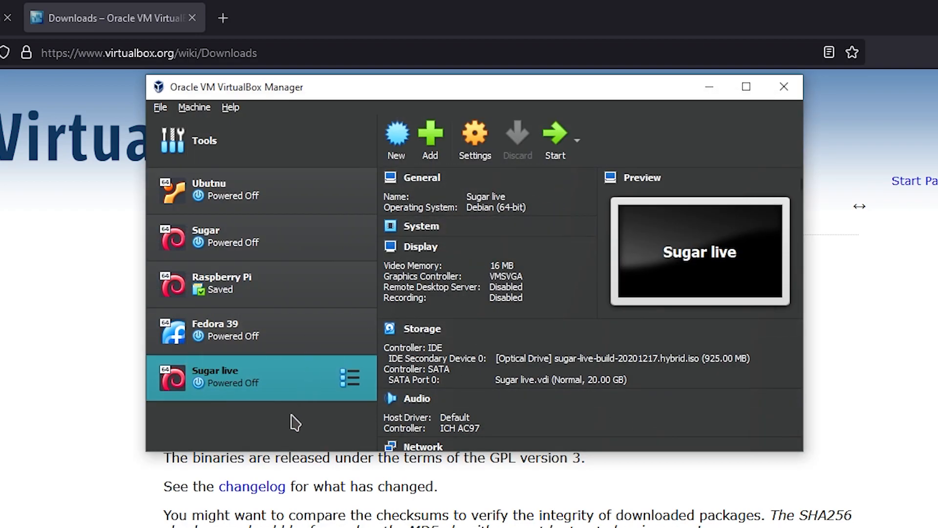
Start the Sugar live virtual machine, minimize Firefox, and let the machine capture the mouse and keyboard.
left_click(557, 137)
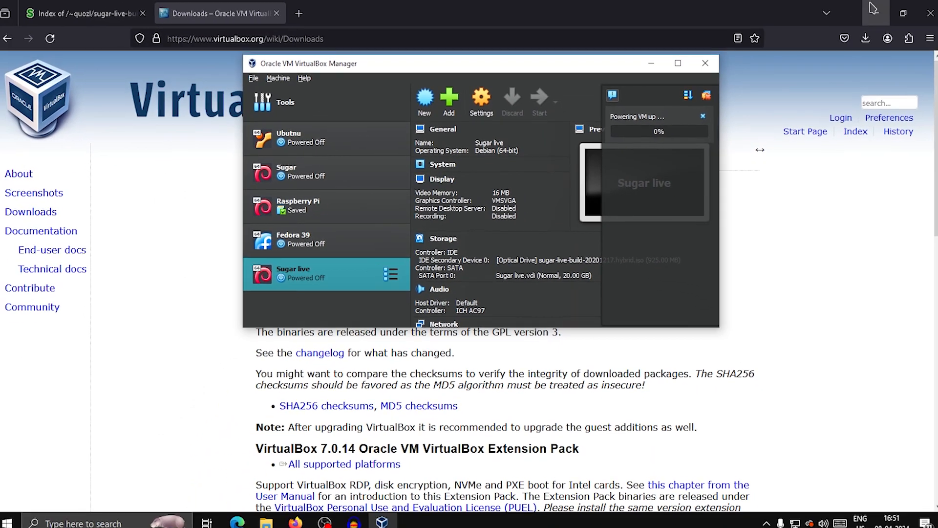
left_click(874, 7)
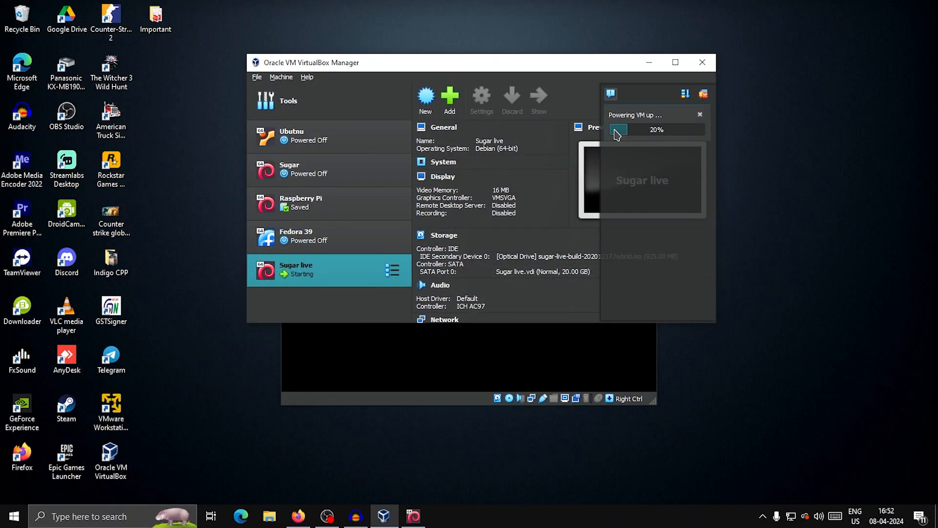
left_click(494, 328)
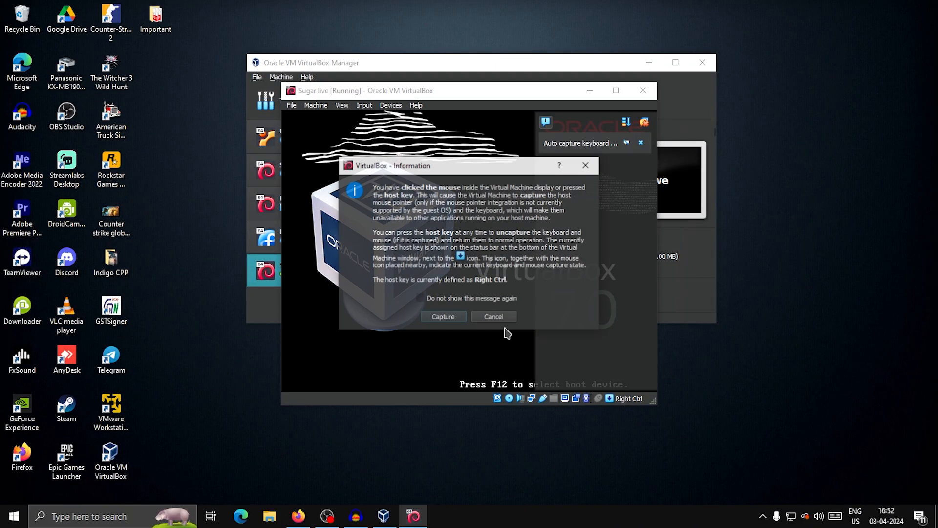
left_click(442, 318)
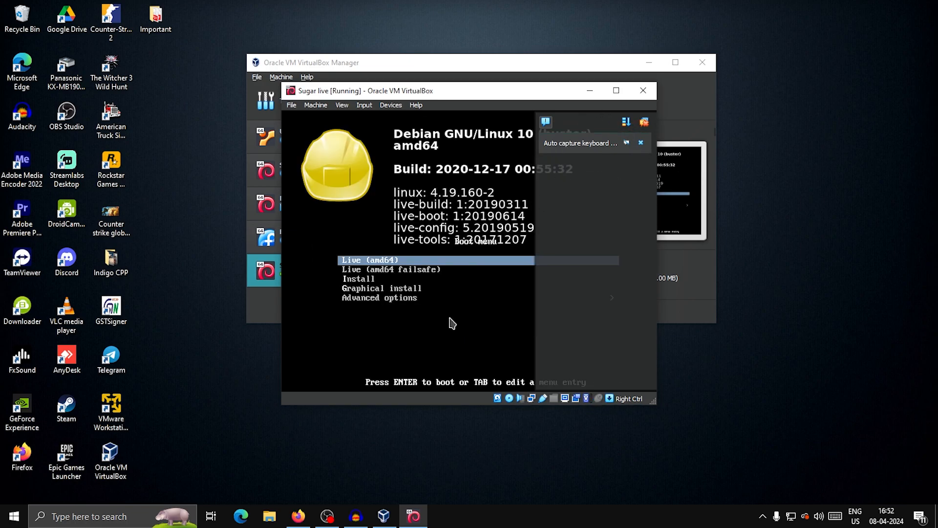
left_click(642, 143)
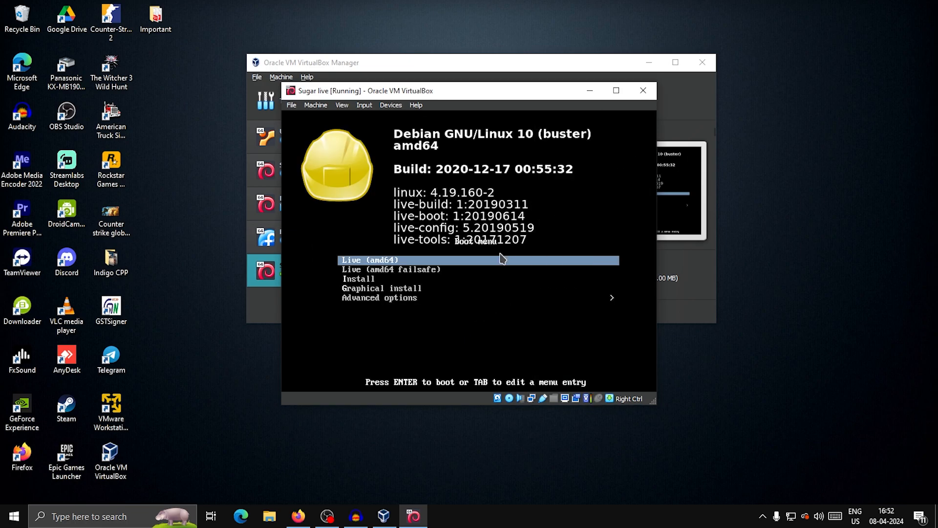
Boot the virtual machine into the graphical install and accept English as the installation language.
key("Down")
key("Down")
key("Down")
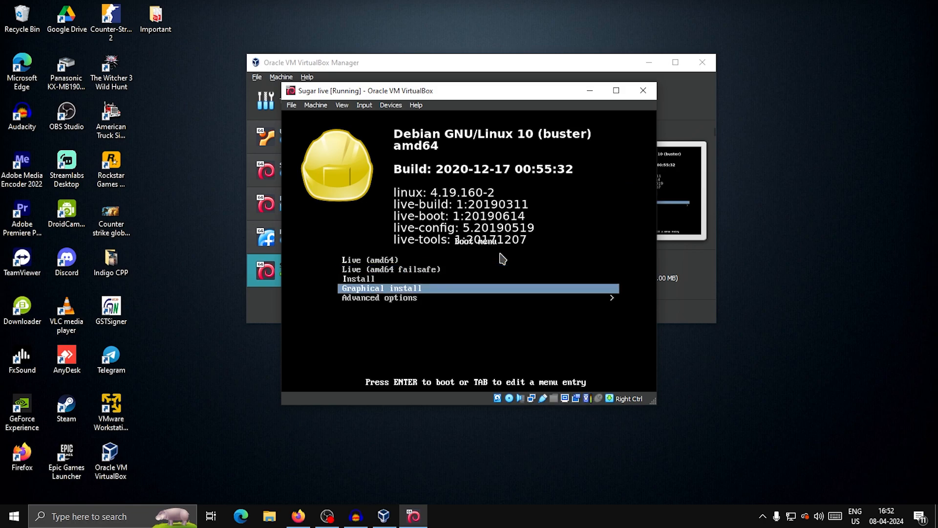
key("Return")
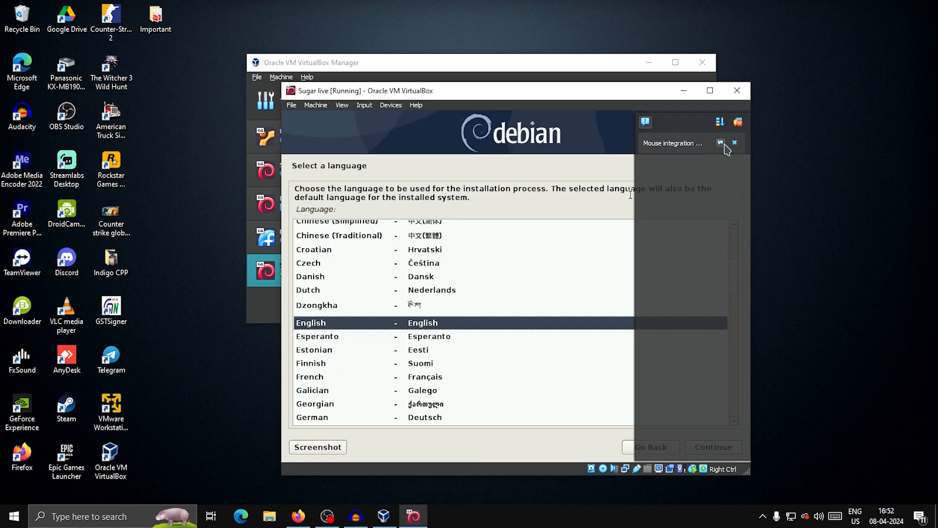
left_click(736, 143)
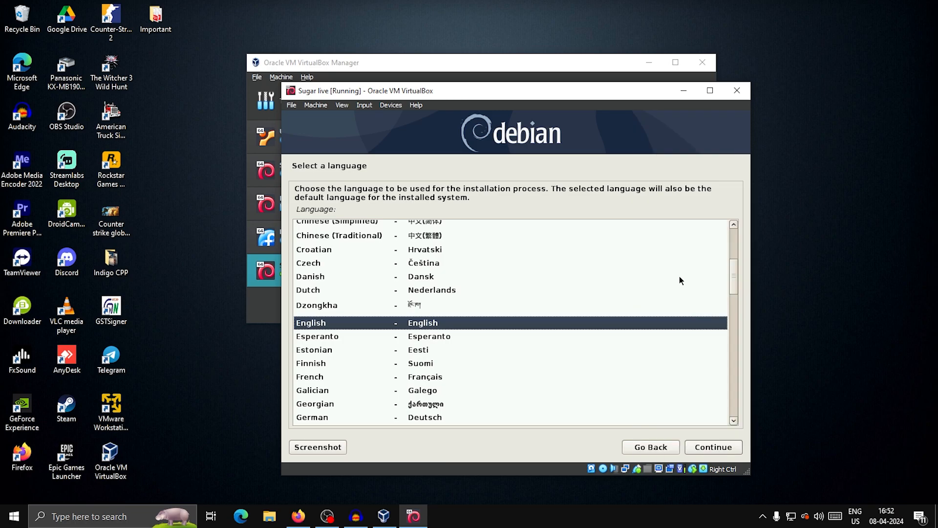
left_click(705, 447)
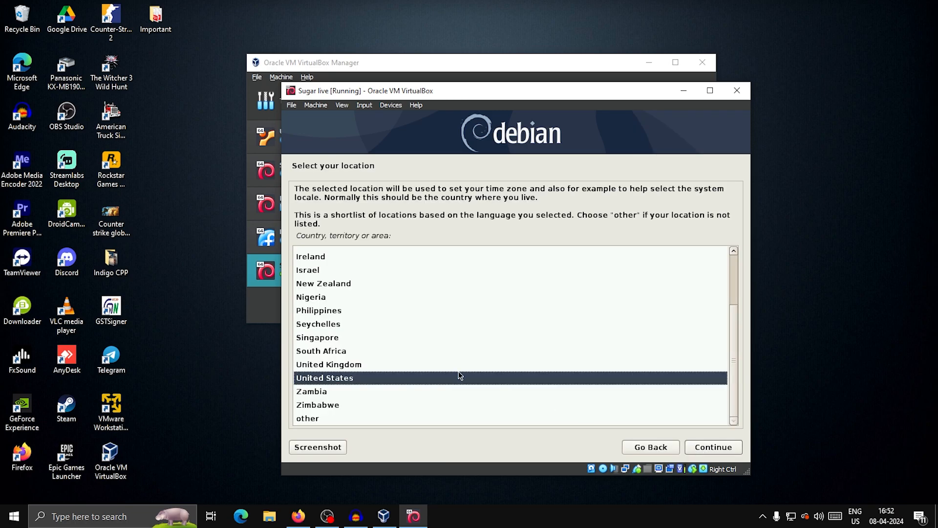
Set the installation location to India and accept the American English keymap.
scroll(534, 332, "up", 3)
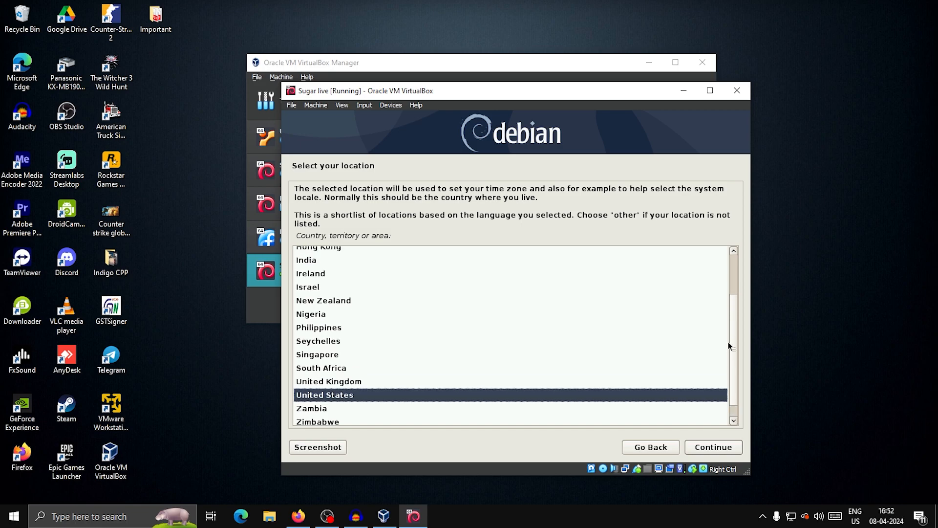
left_click(302, 280)
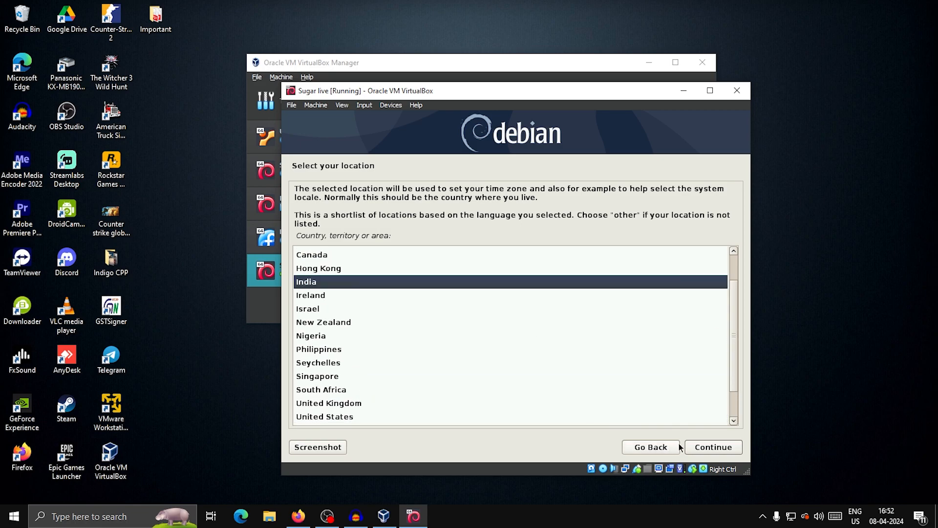
left_click(698, 448)
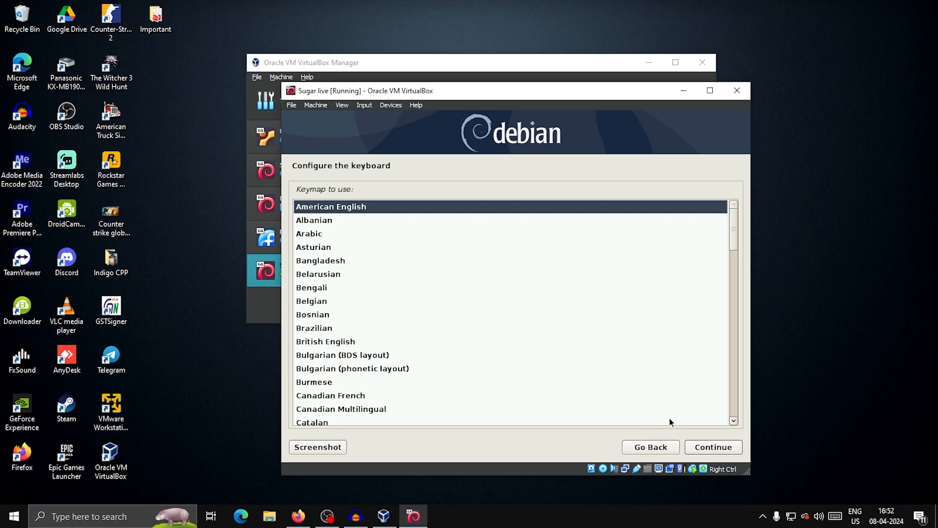
left_click(724, 448)
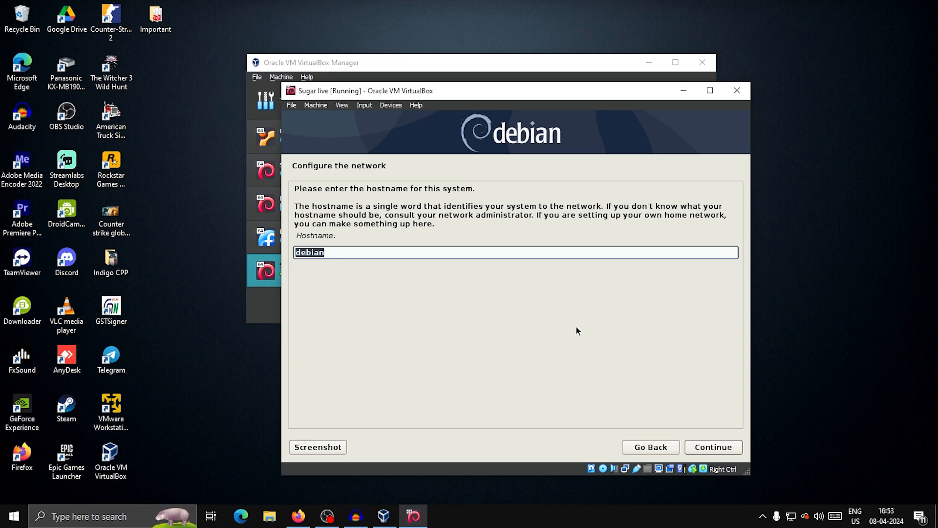
Set the system's hostname to "sugar" and leave the domain name empty.
key("BackSpace")
type("sugar")
left_click(721, 447)
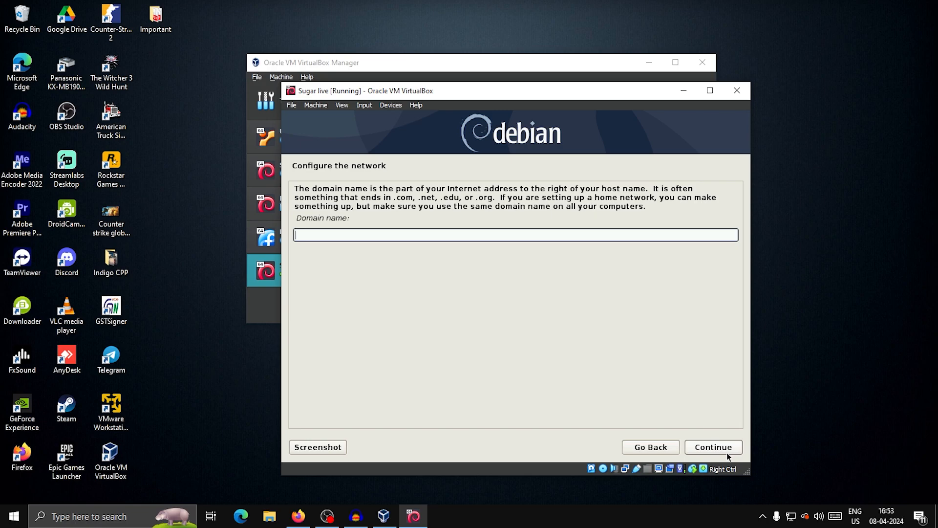
left_click(717, 449)
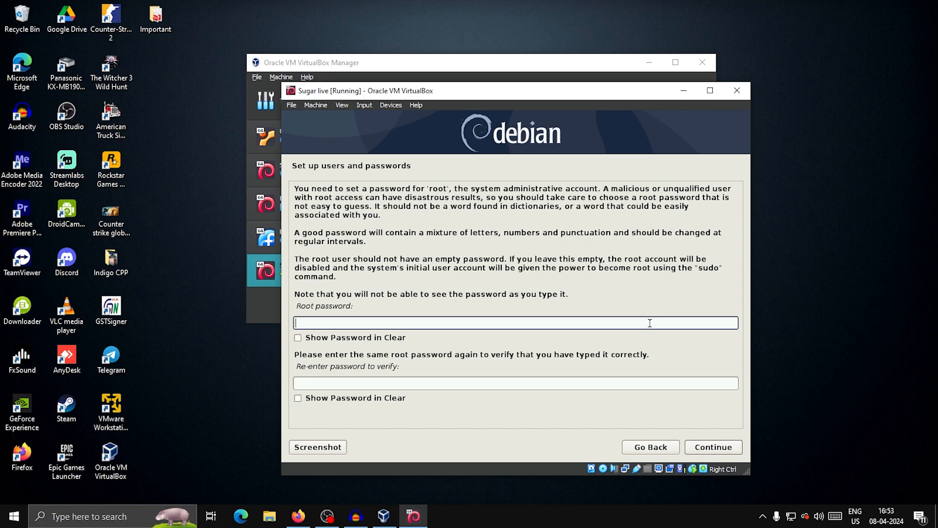
Enter the root password, re-enter it for verification, and continue to the user account setup.
type("********")
left_click(569, 383)
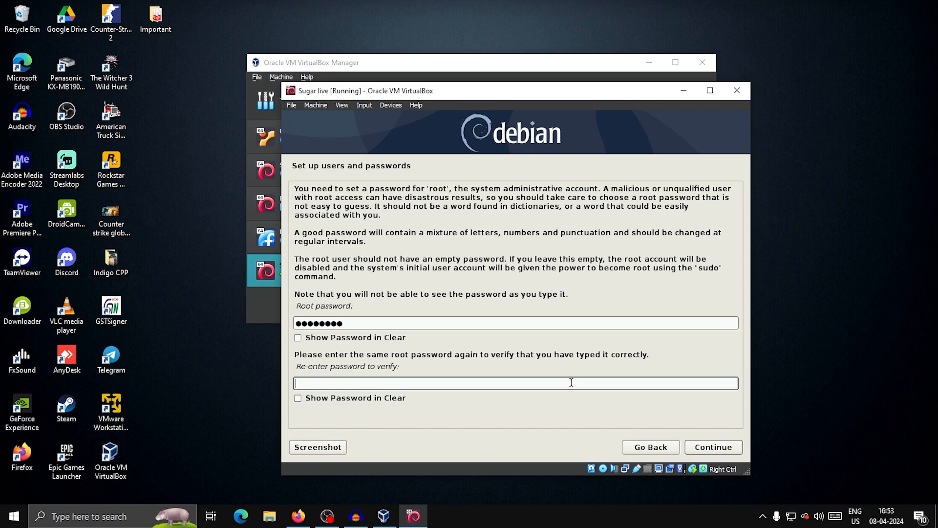
type("********")
left_click(718, 449)
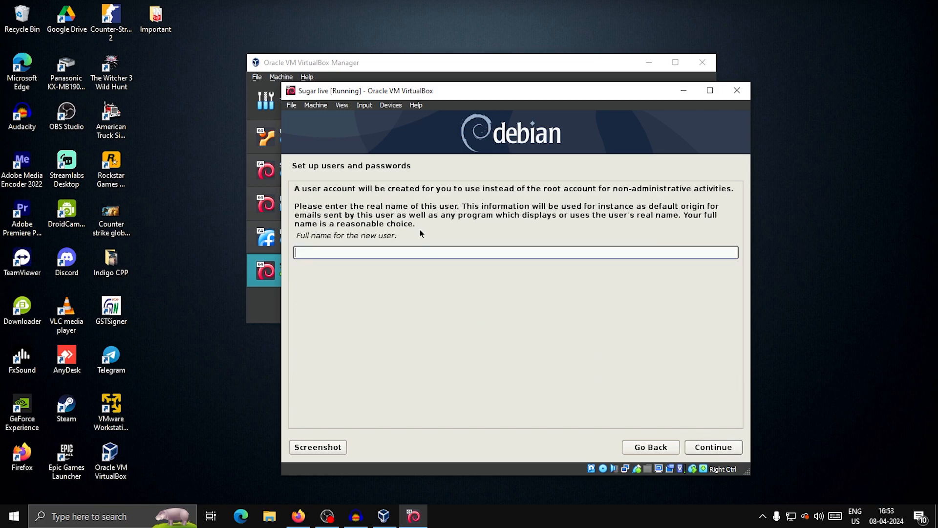
Enter the new user's full name and accept the suggested account username.
type("sudosu-bham")
left_click(730, 446)
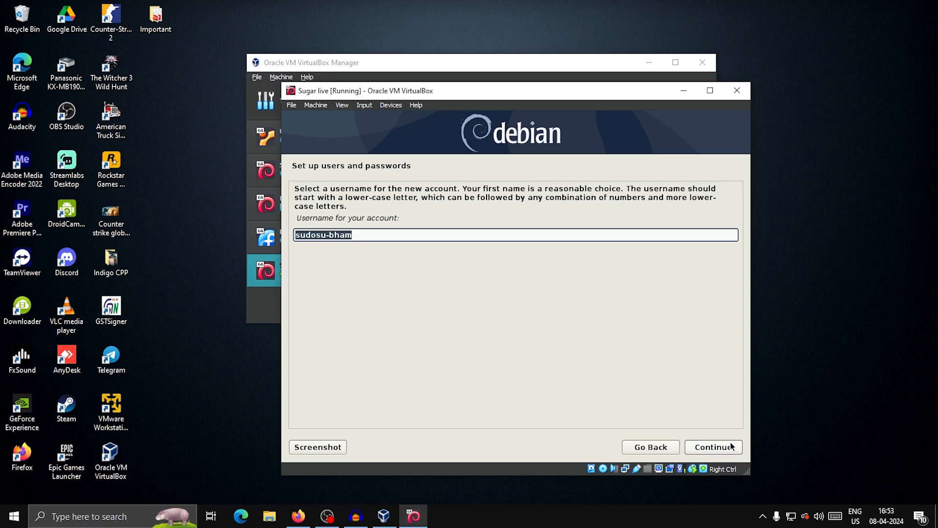
left_click(732, 446)
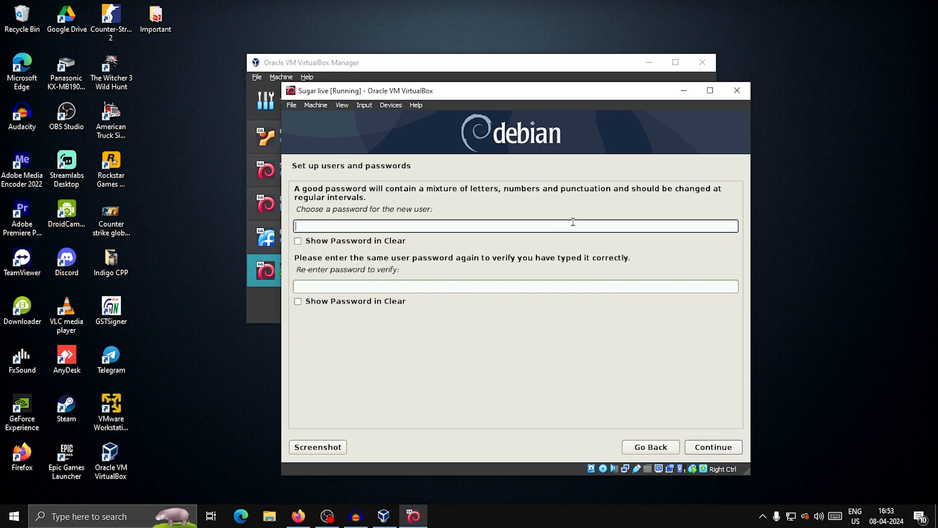
Enter the new user's password, re-enter it for verification, and continue to disk partitioning.
type("••••••••")
key("Tab")
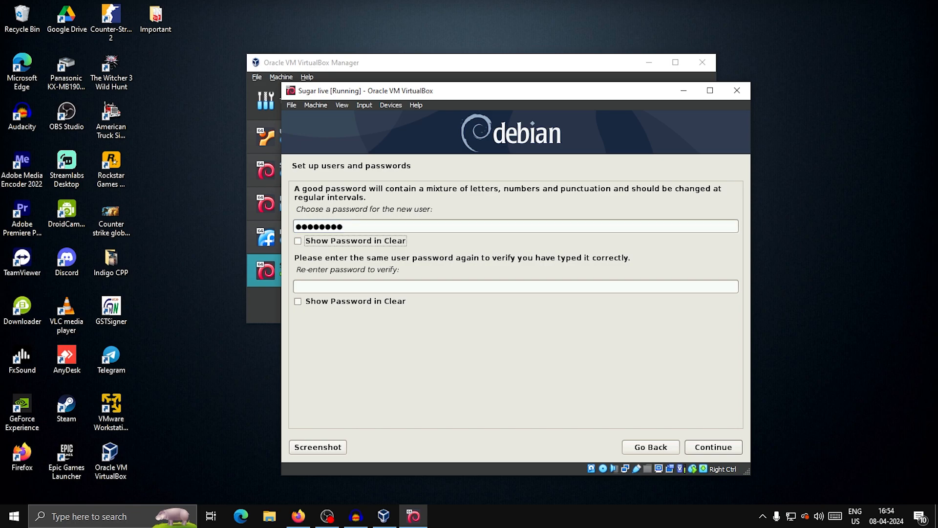
key("Tab")
type("••••••")
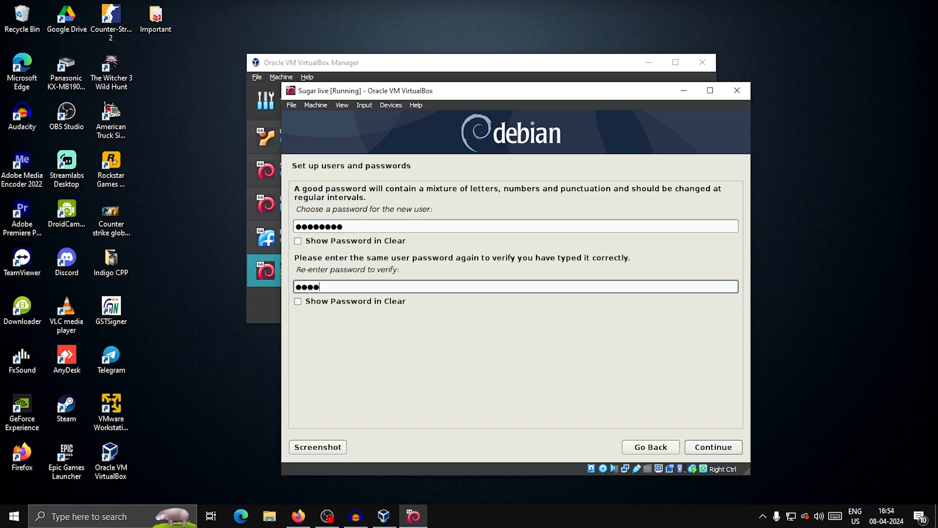
type("••")
left_click(726, 441)
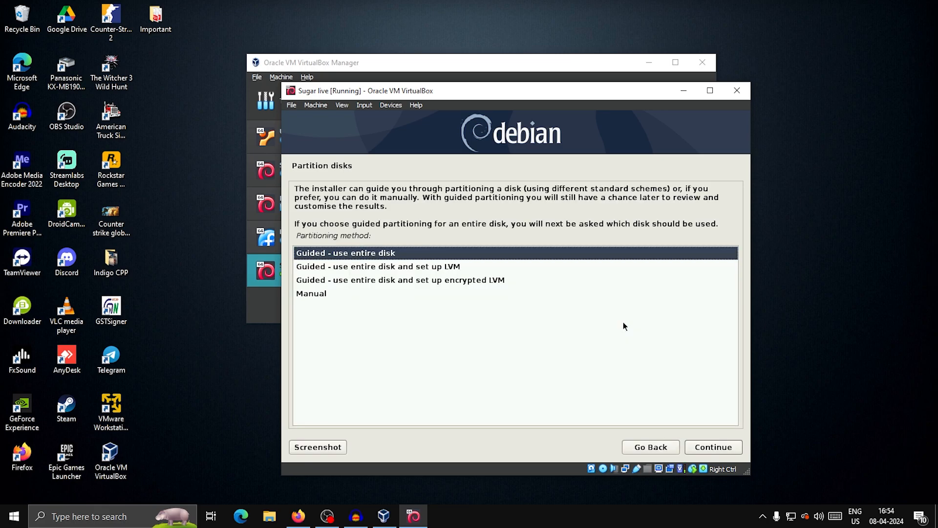
Partition the entire 21.5 GB VBOX HARDDISK with guided partitioning, all files in one partition, and write the changes to disk.
key("Return")
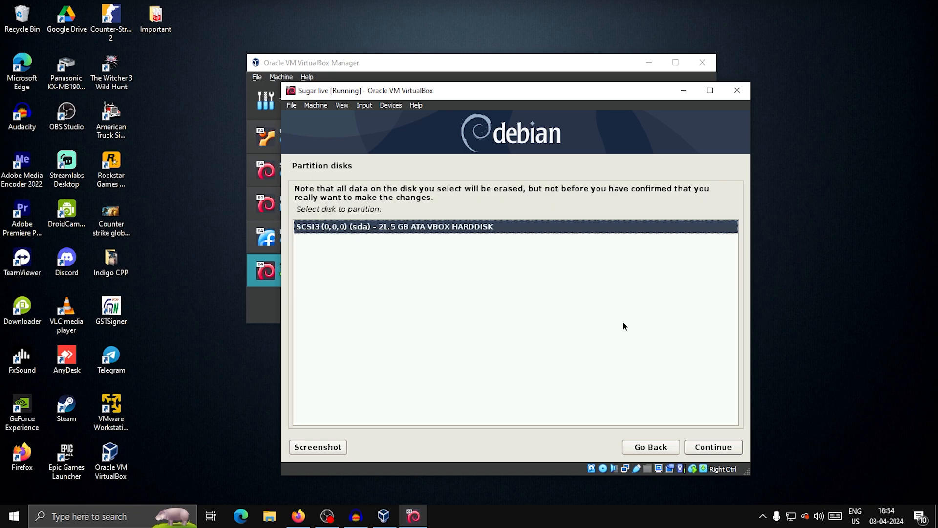
key("Return")
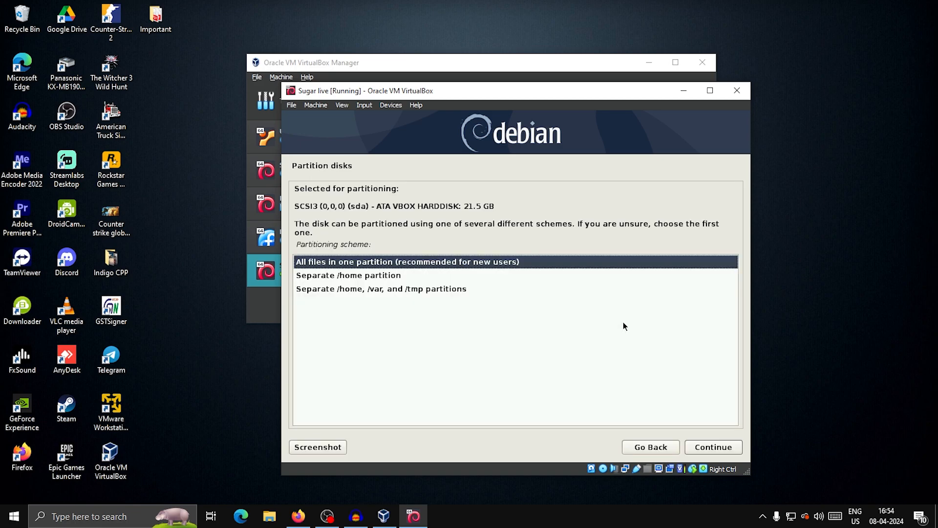
key("Return")
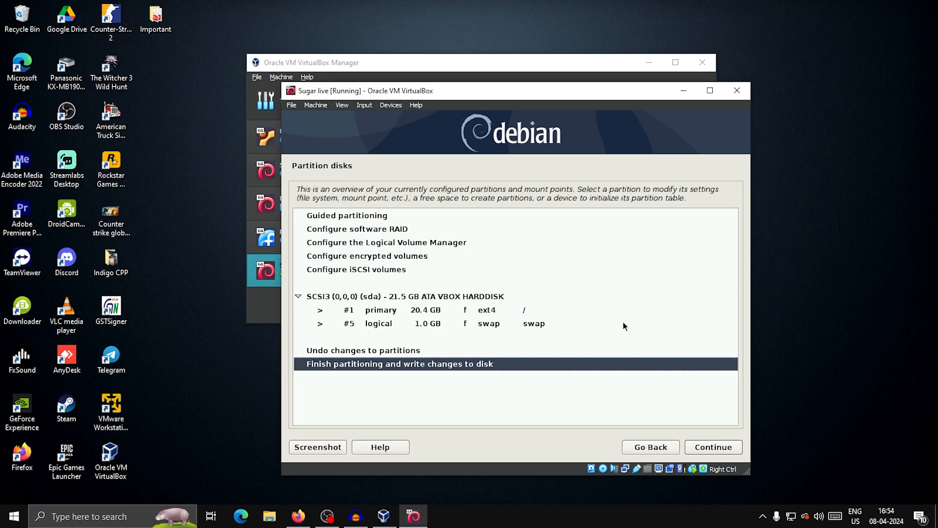
key("Return")
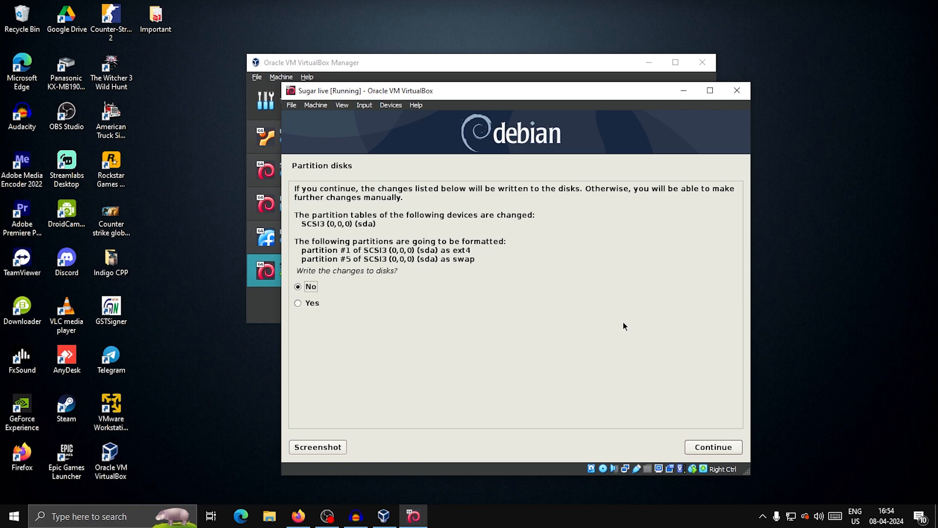
left_click(376, 303)
left_click(707, 445)
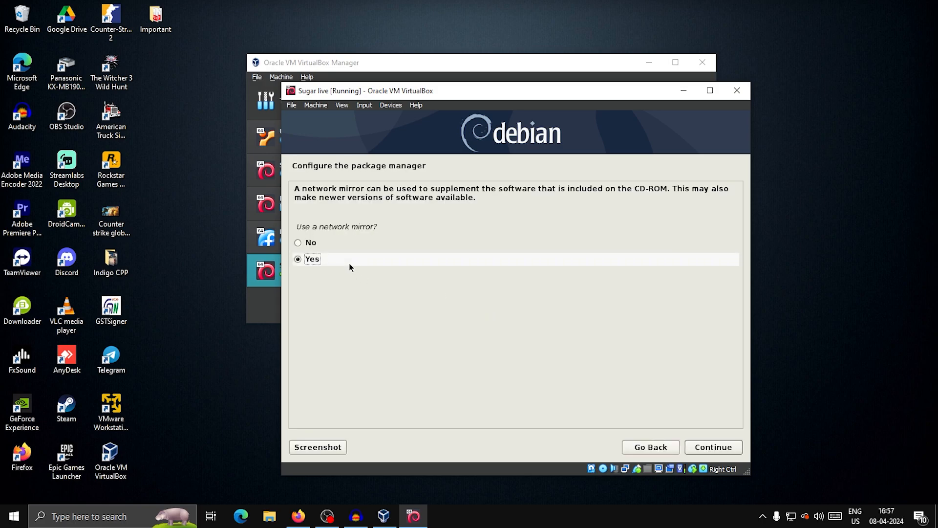
Decline the network mirror and install the GRUB boot loader to the master boot record of /dev/sda.
left_click(330, 242)
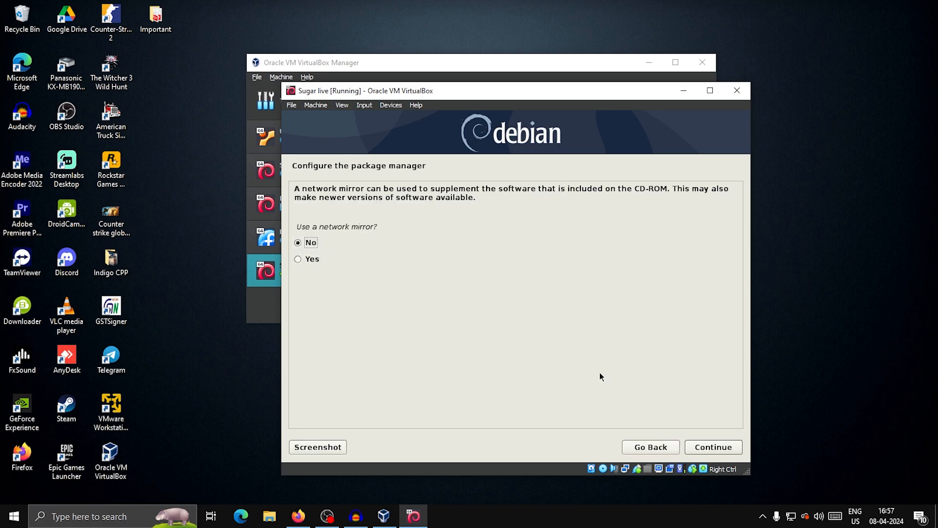
left_click(714, 447)
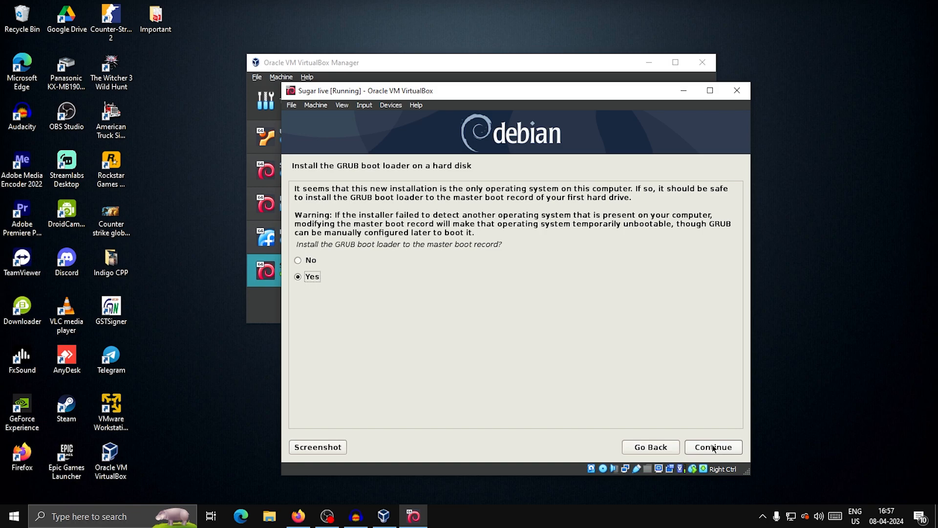
left_click(714, 447)
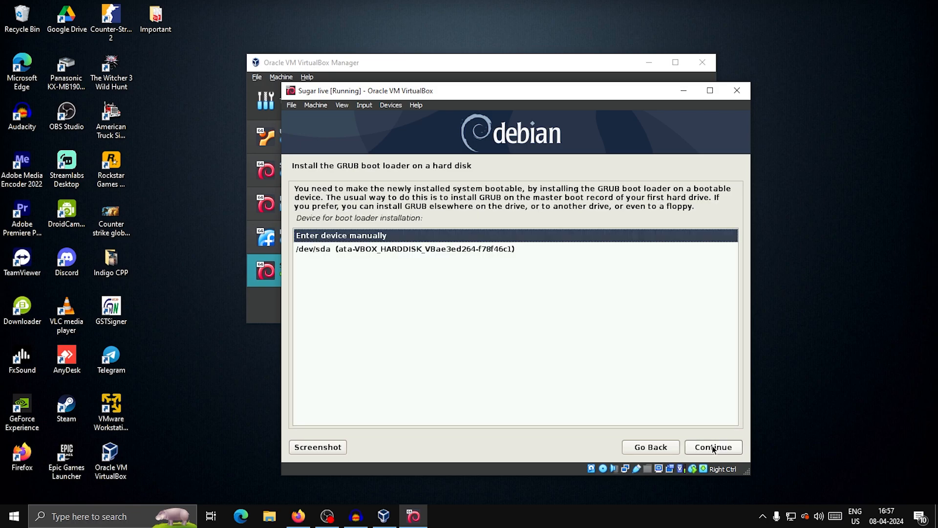
left_click(487, 251)
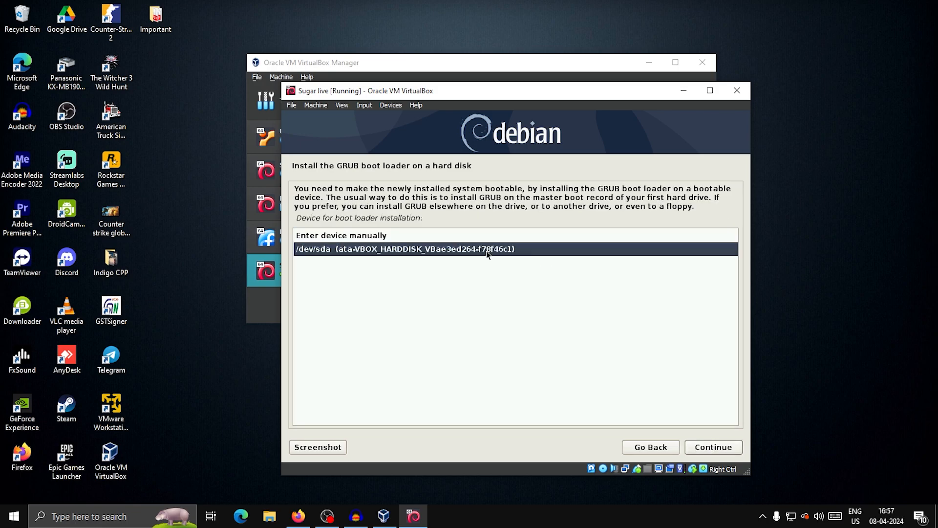
left_click(704, 448)
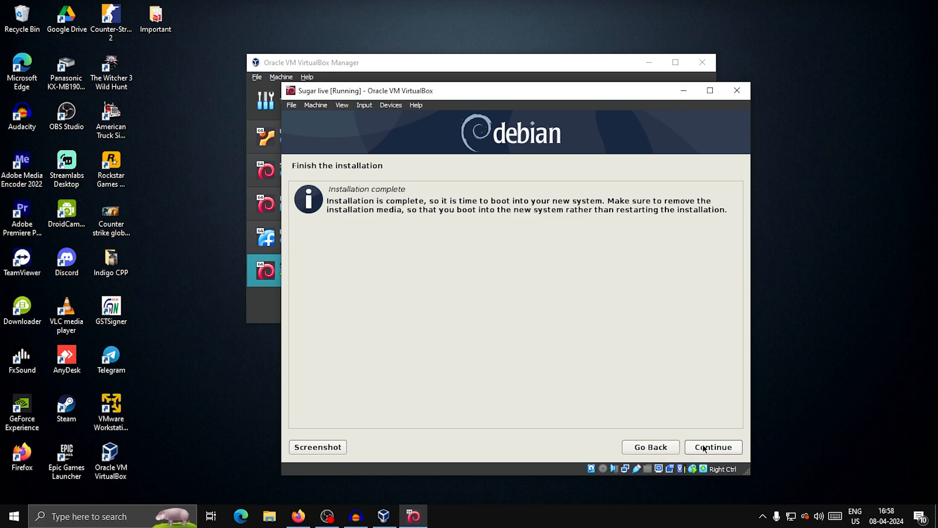
Finish the installation, boot Debian GNU/Linux and log in with the account's username and password.
left_click(704, 448)
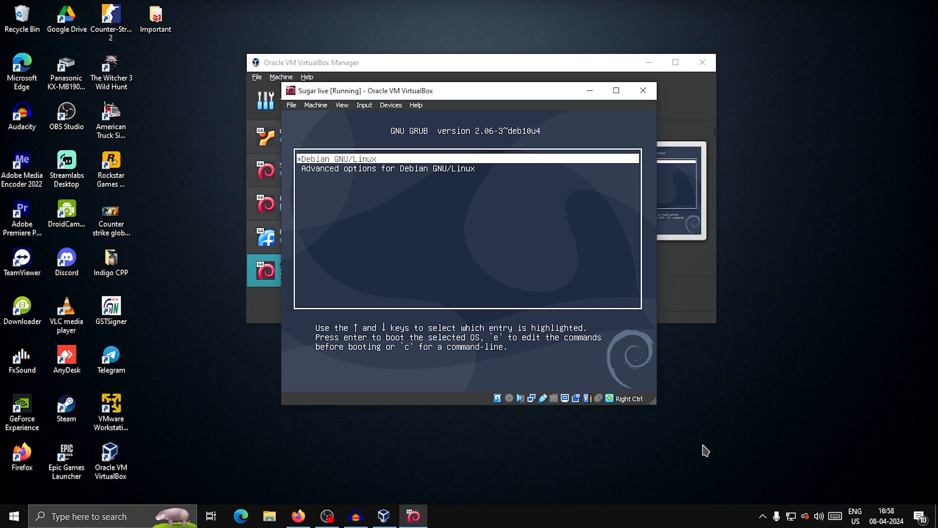
key("Return")
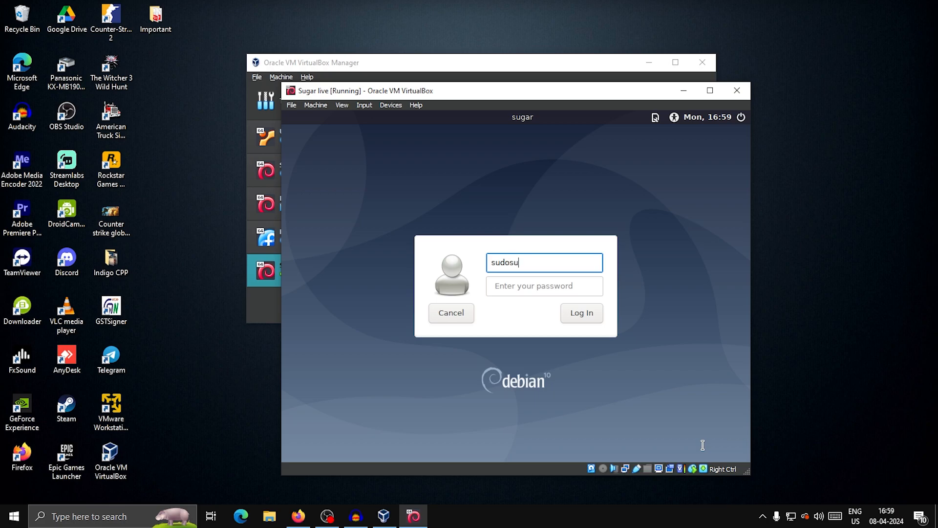
key("Tab")
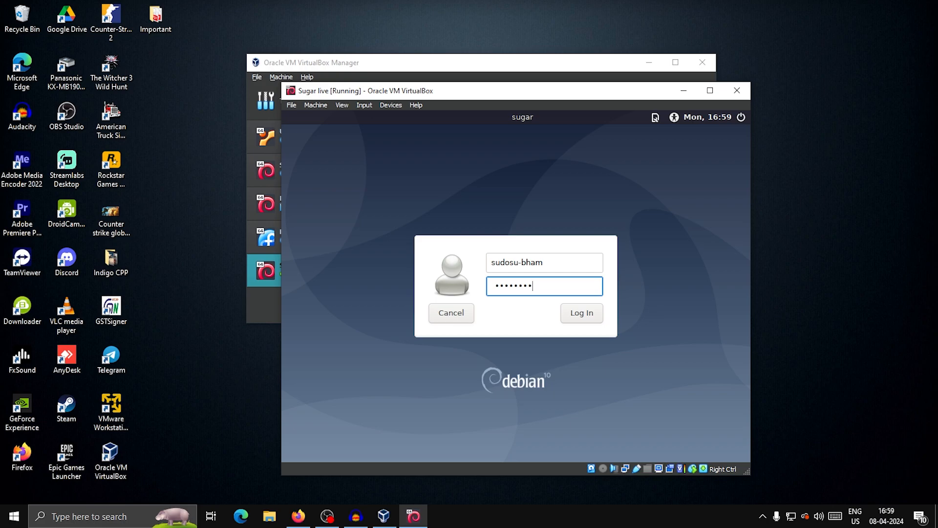
key("Return")
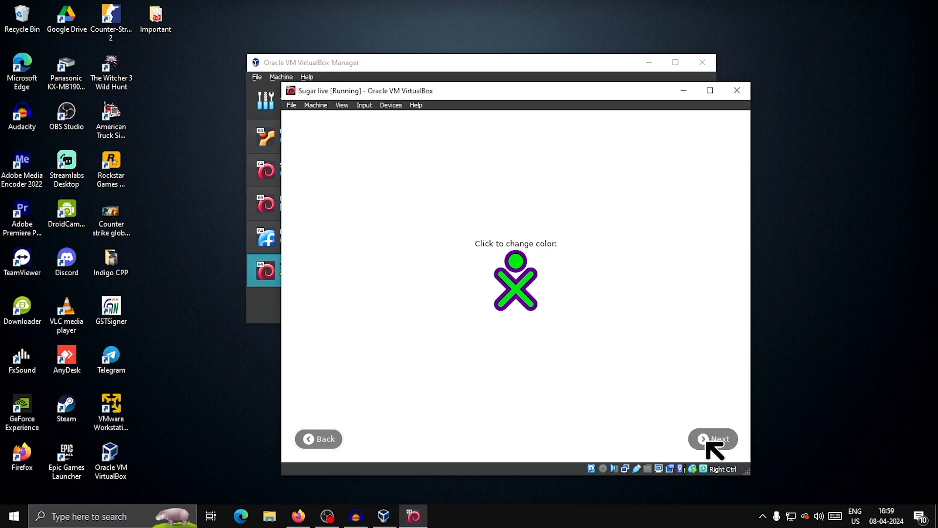
Keep the suggested icon colour, set the grade to Adult and complete the Sugar profile setup.
left_click(721, 441)
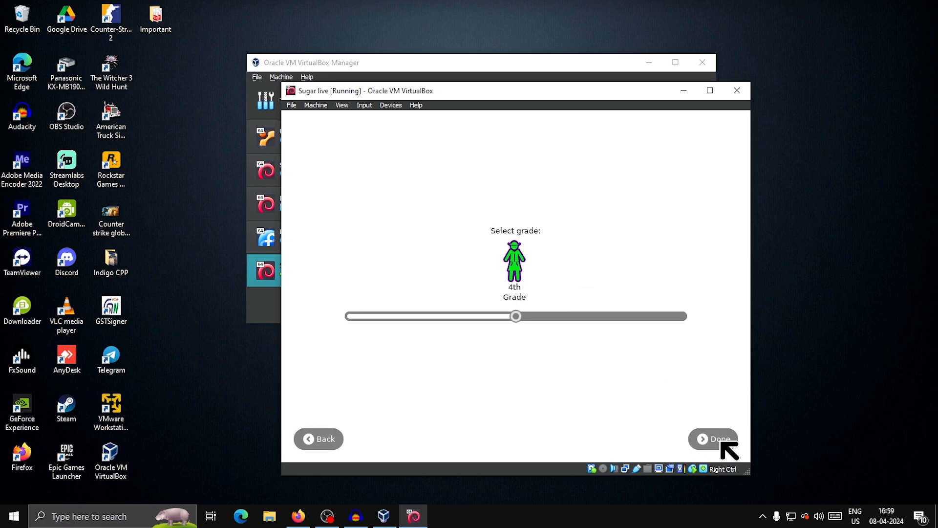
left_click_drag(519, 317, 697, 319)
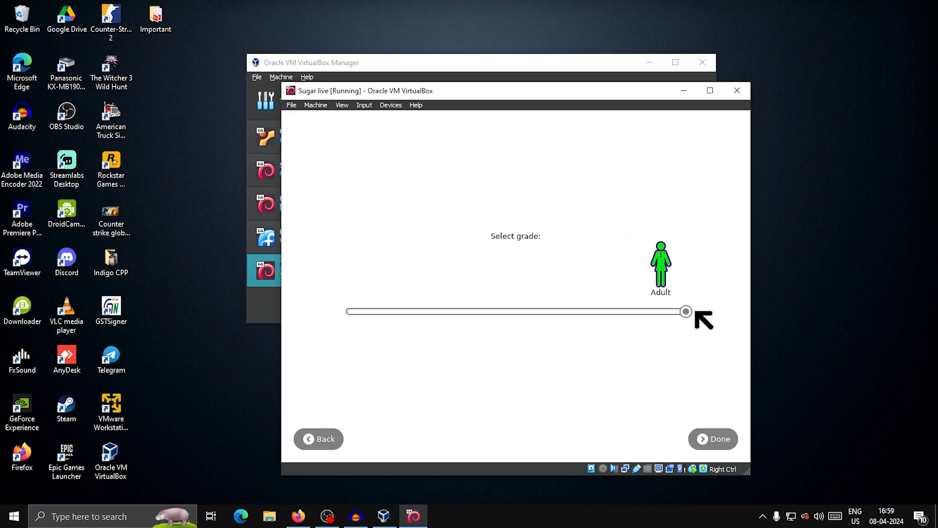
left_click(713, 439)
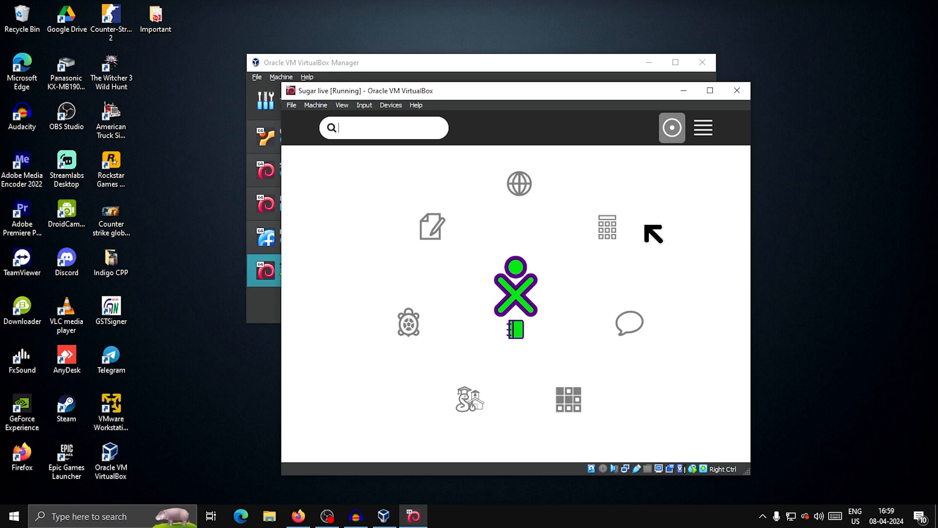
Test internet access in the Browse activity by searching for "google" and opening the google.com result, and close the activity.
left_click(521, 195)
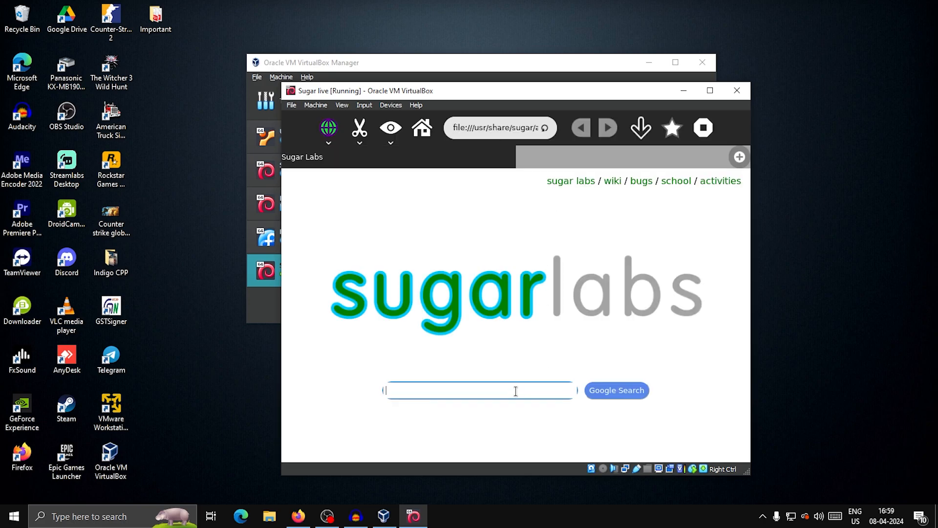
key("Return")
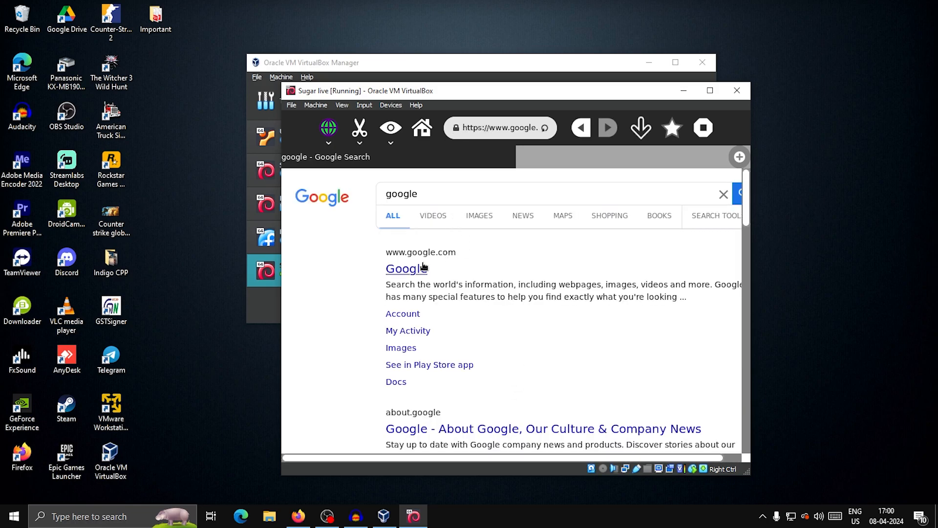
left_click(422, 269)
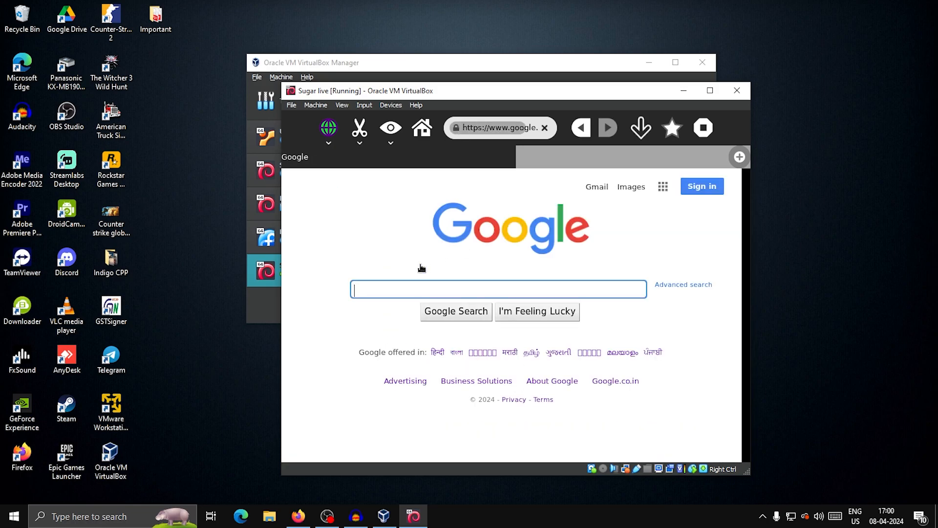
left_click(704, 127)
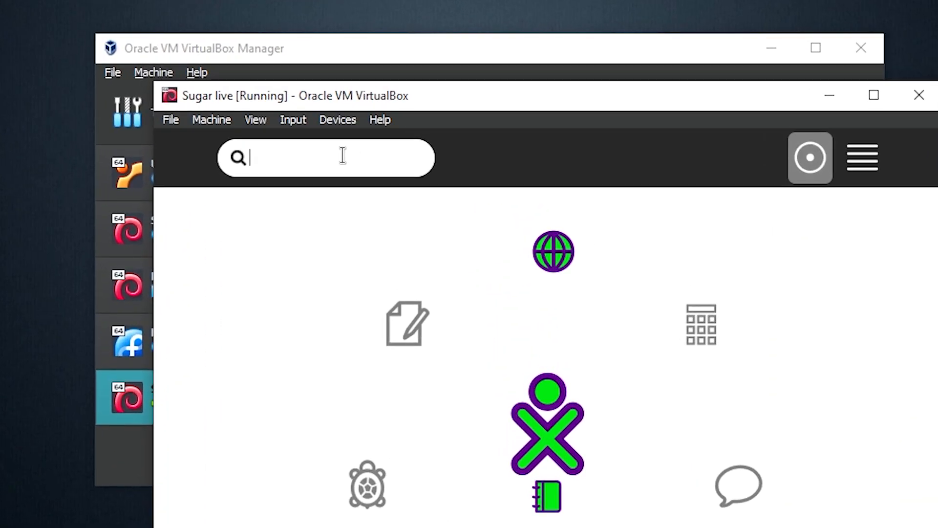
Open the Terminal activity, run "ls" and "cd .." from the home directory, and stop the activity.
type("Terminal")
key("Return")
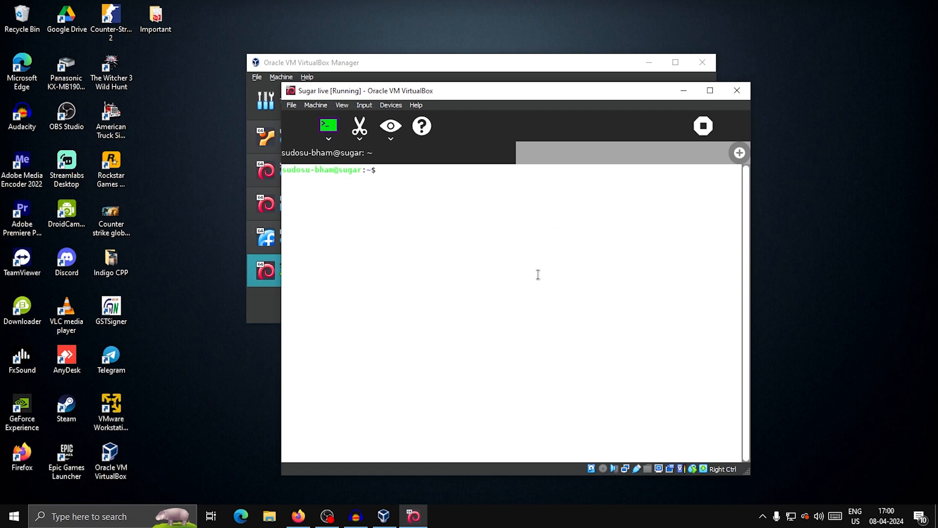
type("ls")
key("Return")
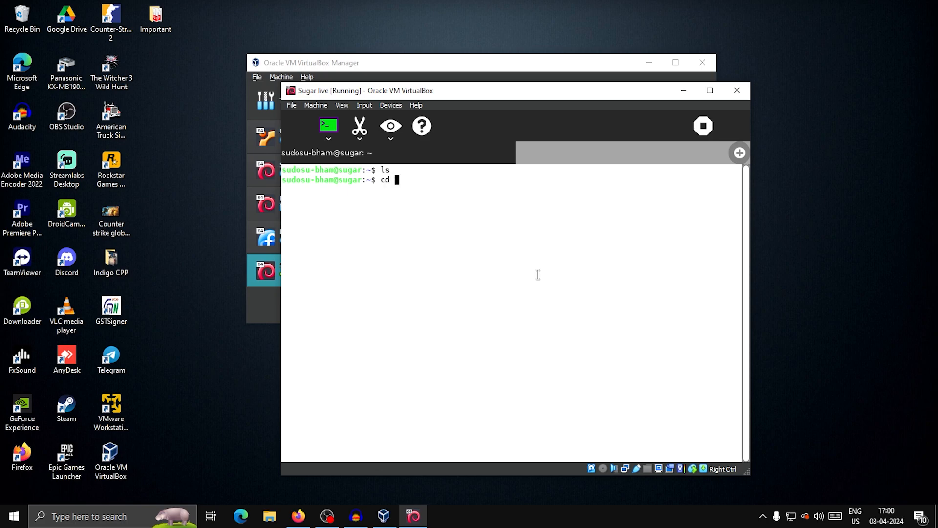
type("cd ..")
key("Return")
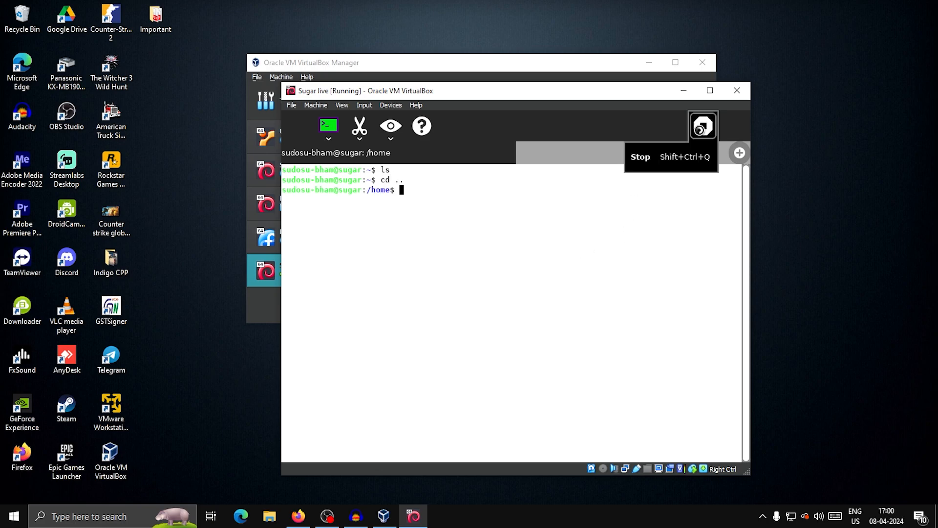
left_click(704, 129)
View the Terminal, WebActivity and datastore logs in the Log activity, and stop the activity.
type("log")
key("Return")
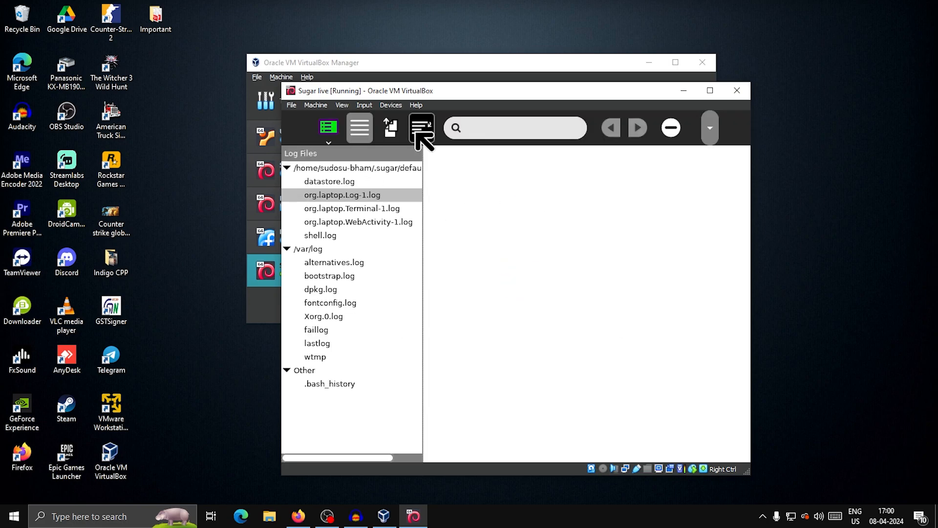
left_click(405, 209)
left_click(407, 223)
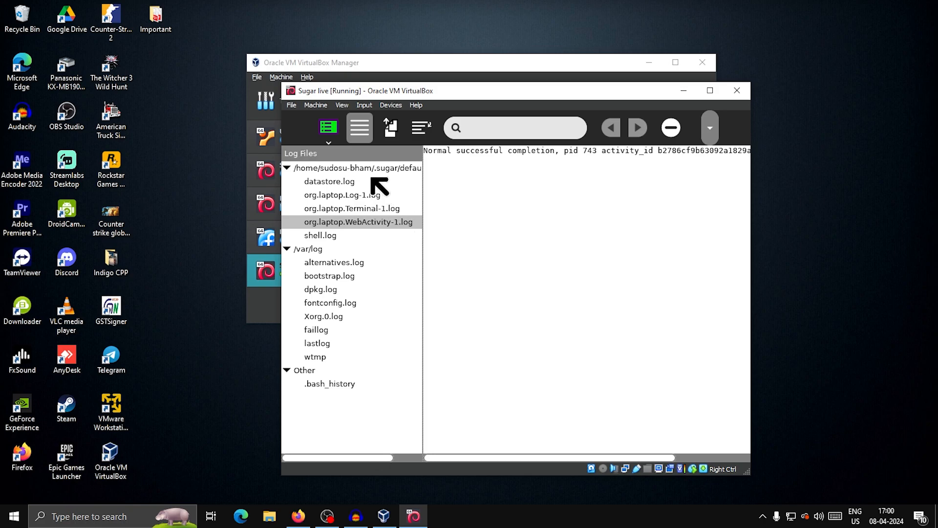
left_click(372, 181)
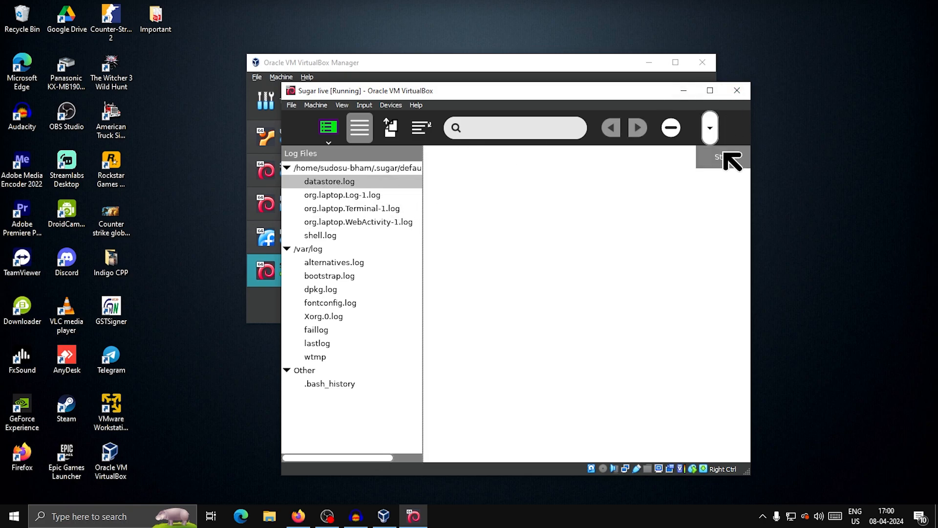
left_click(725, 153)
Look through the list of installed activities and return to the favourites view.
left_click(714, 127)
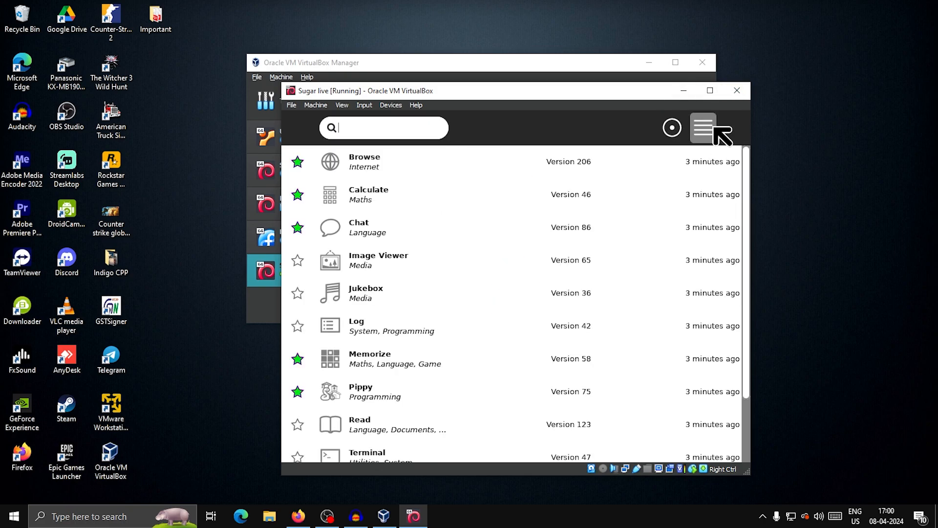
scroll(508, 227, "down", 3)
scroll(511, 222, "up", 3)
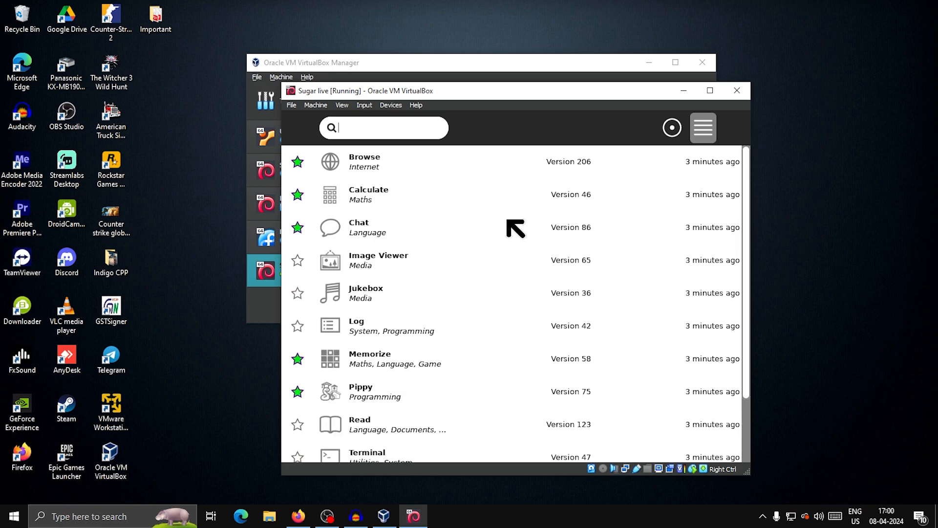
left_click(672, 128)
Close the Sugar live virtual machine by sending it the shutdown signal.
left_click(737, 90)
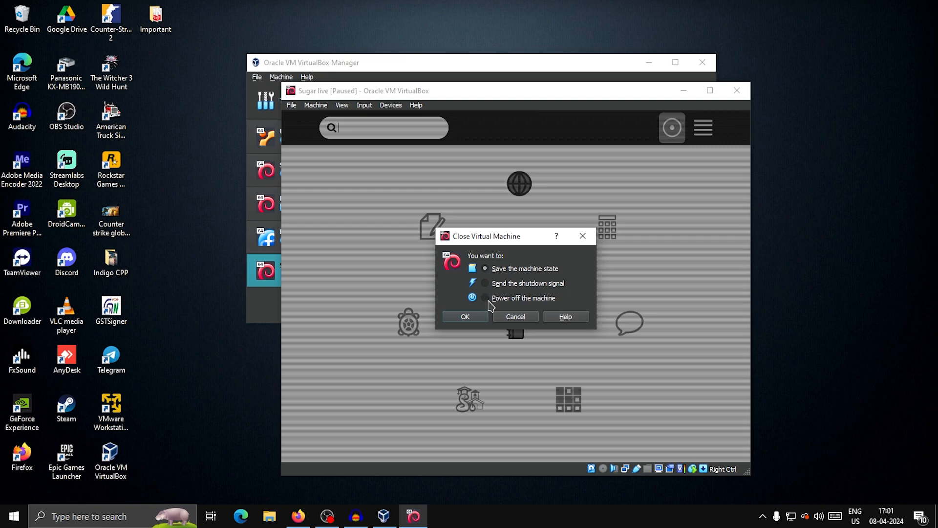
left_click(493, 284)
left_click(465, 317)
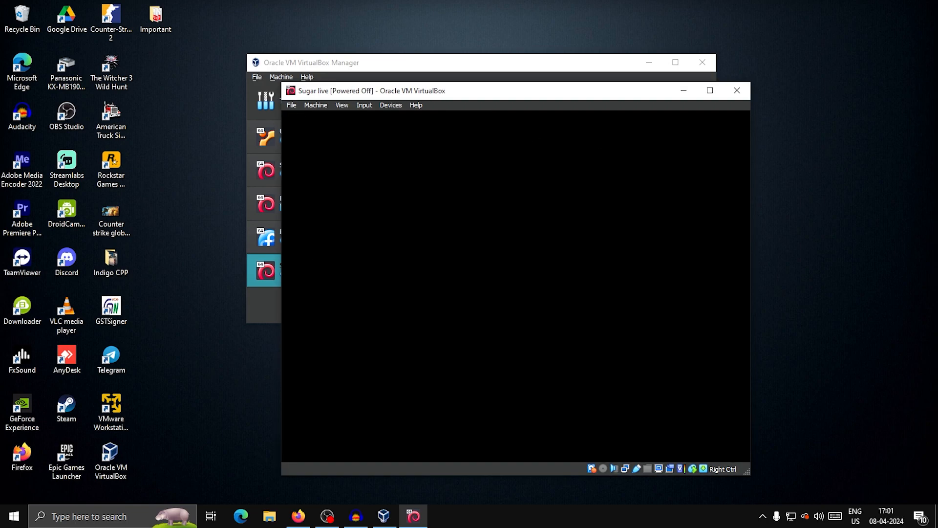